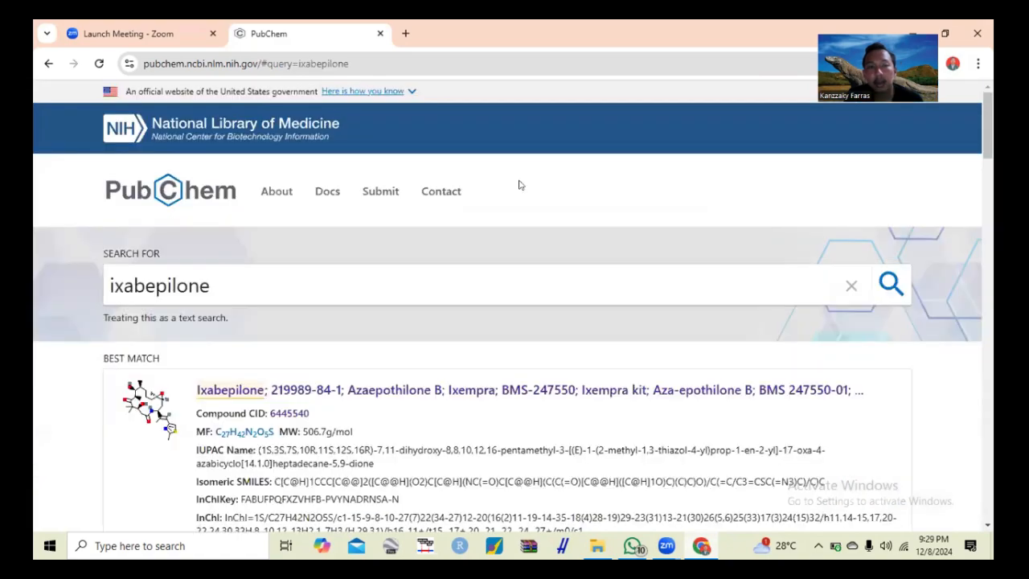
# - Open the compound summary of Ixabepilone from the best match in the search results
pyautogui.scroll(-2, 444, 237)
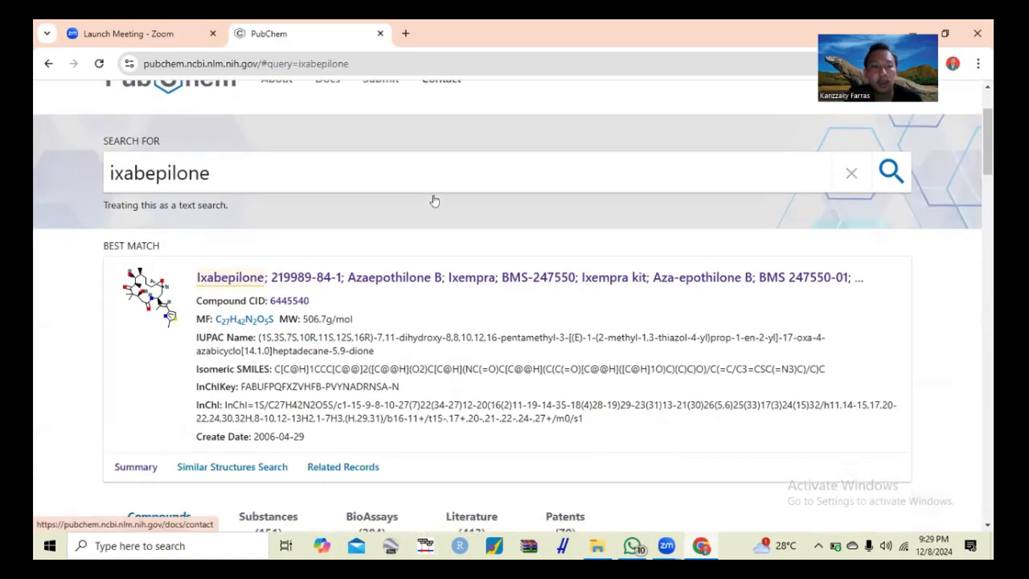
pyautogui.scroll(-1, 433, 200)
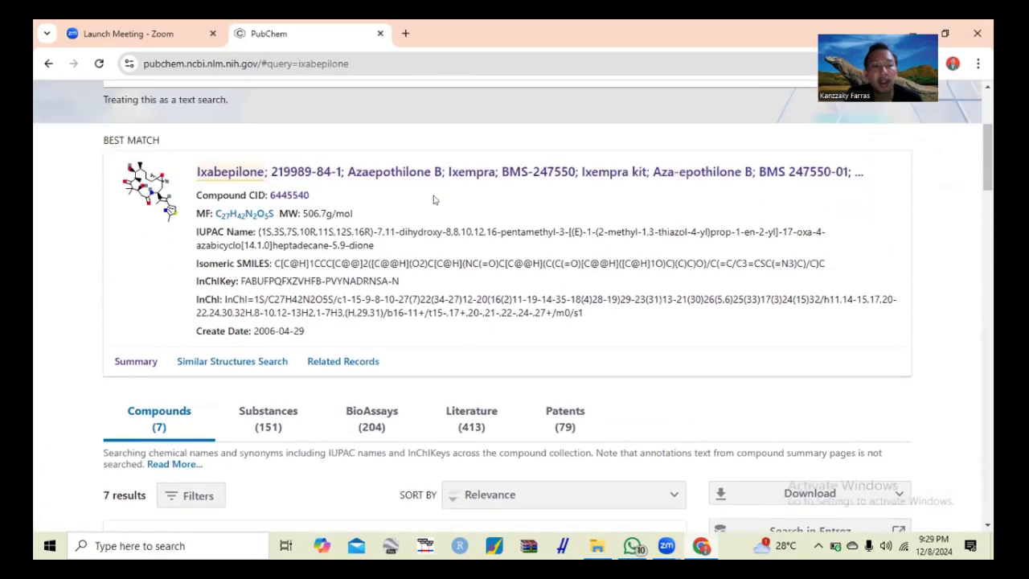
pyautogui.scroll(1, 285, 239)
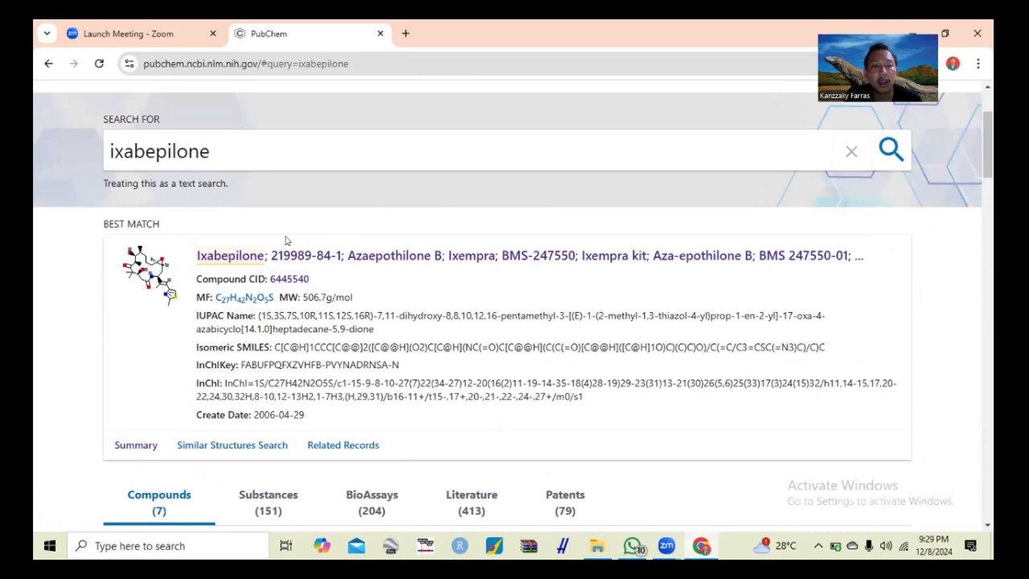
pyautogui.click(231, 256)
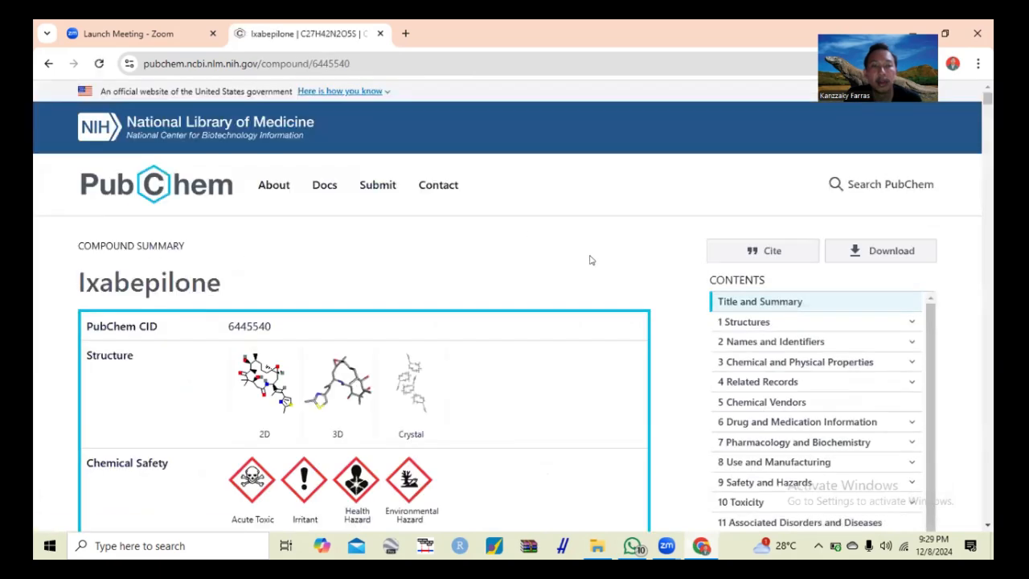
# - Go to the Names and Identifiers section and copy the compound's full SMILES string
pyautogui.scroll(-2, 591, 260)
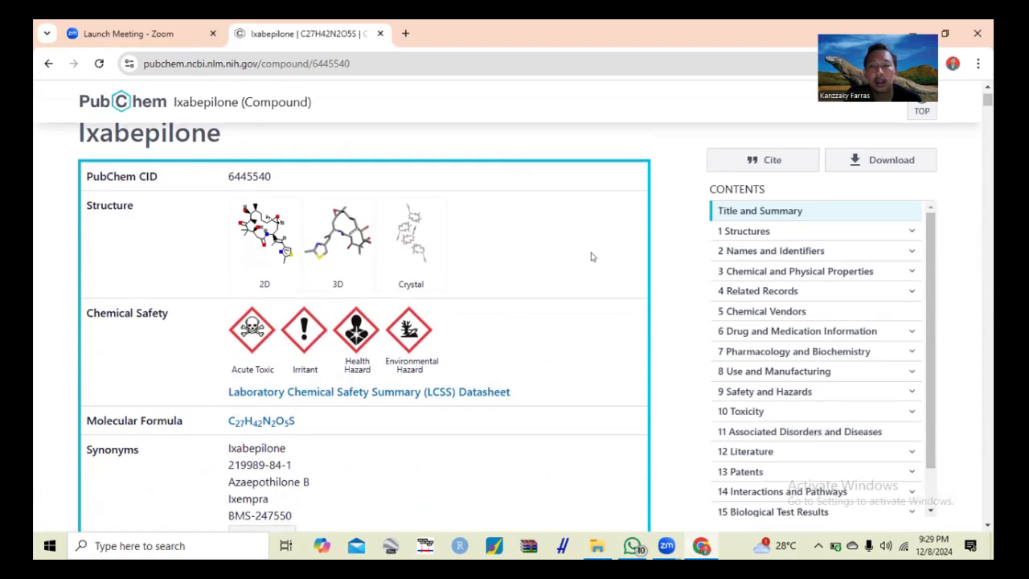
pyautogui.click(748, 251)
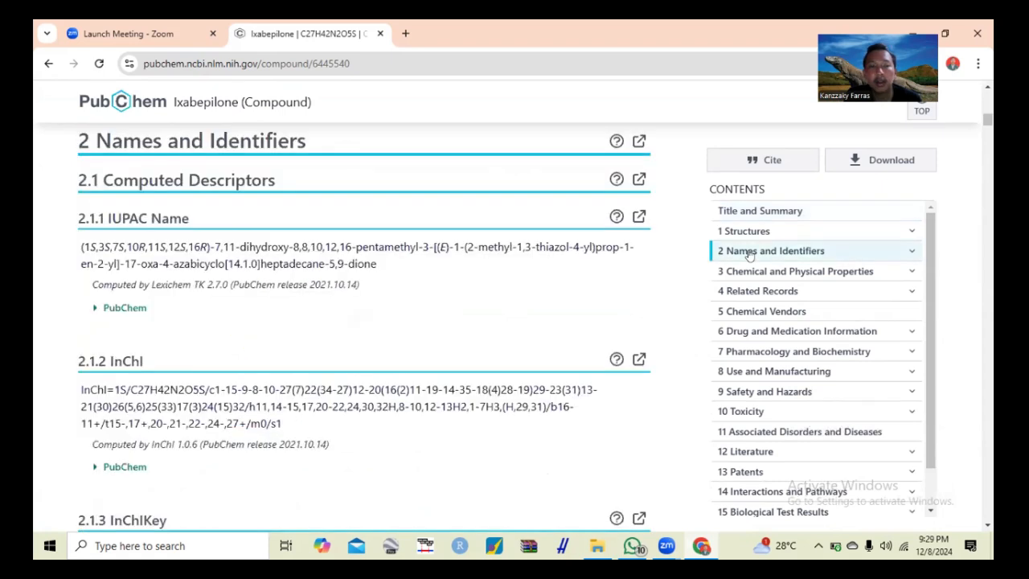
pyautogui.scroll(-5, 360, 257)
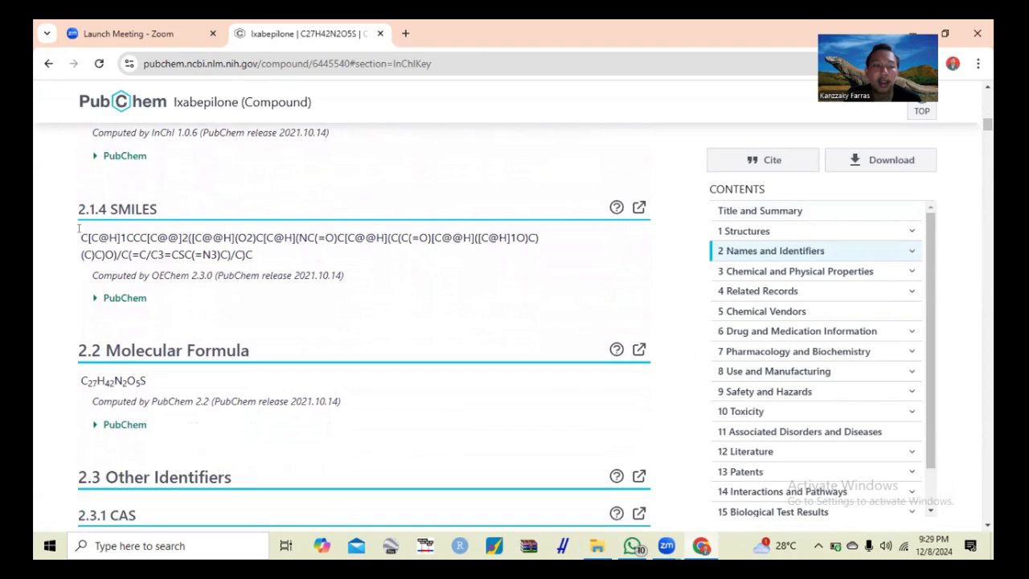
pyautogui.moveTo(78, 233); pyautogui.dragTo(254, 256)
pyautogui.hotkey('ctrl', 'c')
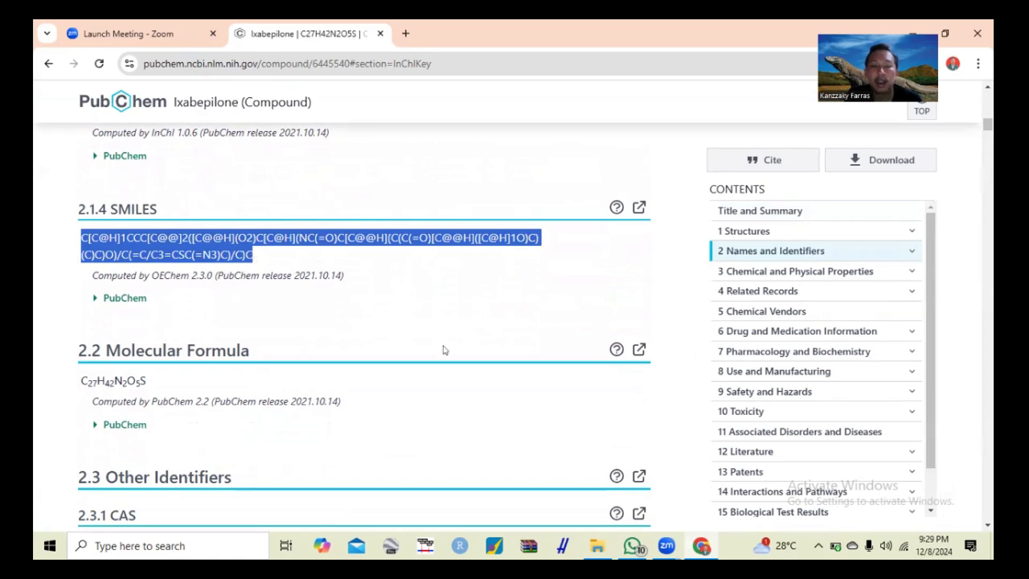
# - Switch to PASS Online on Way2Drug and open the SMILES entry form for predicting a new compound
pyautogui.hotkey('alt', 'Tab')
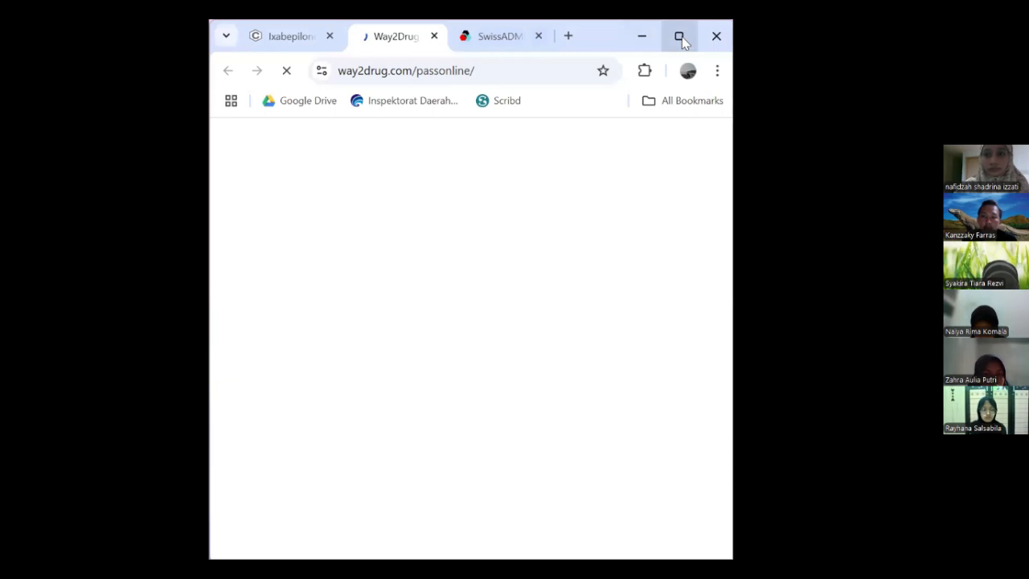
pyautogui.click(679, 37)
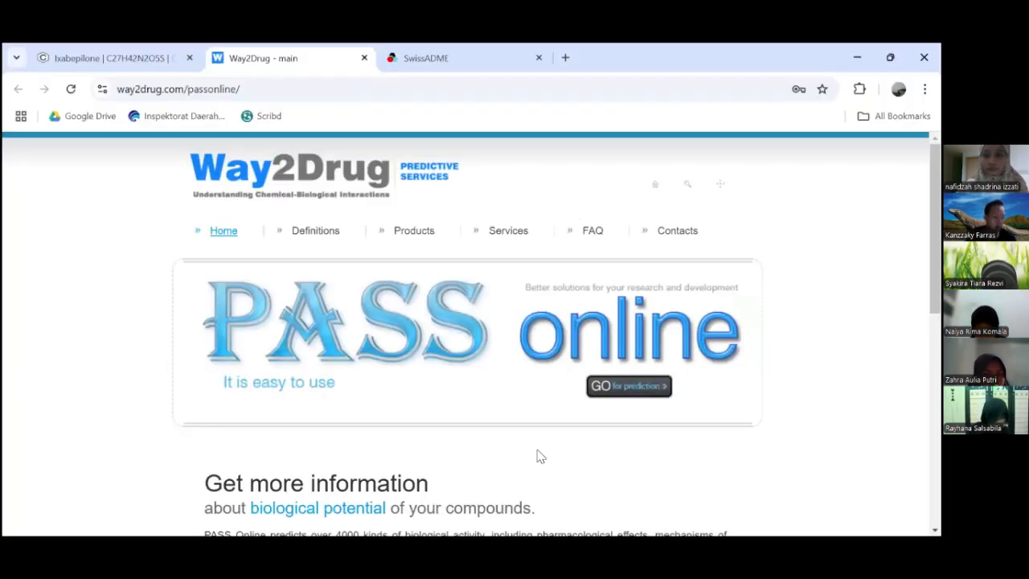
pyautogui.click(611, 360)
pyautogui.click(450, 376)
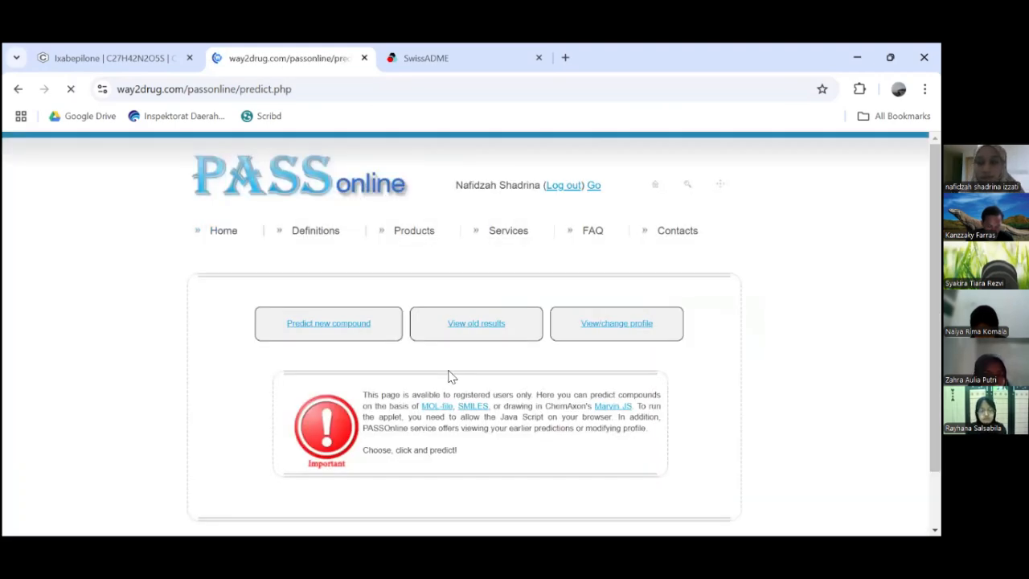
pyautogui.scroll(-1, 563, 362)
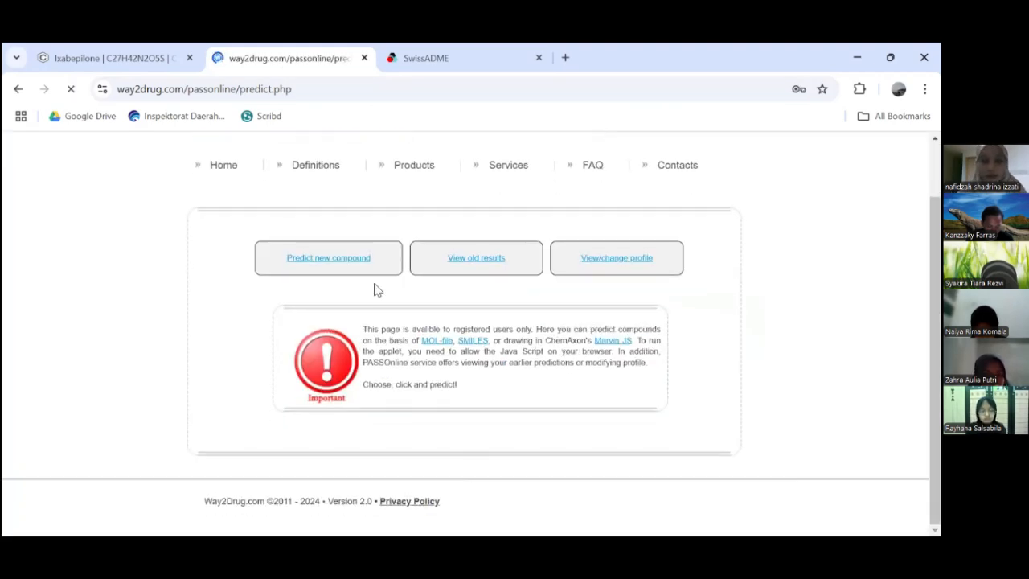
pyautogui.click(327, 259)
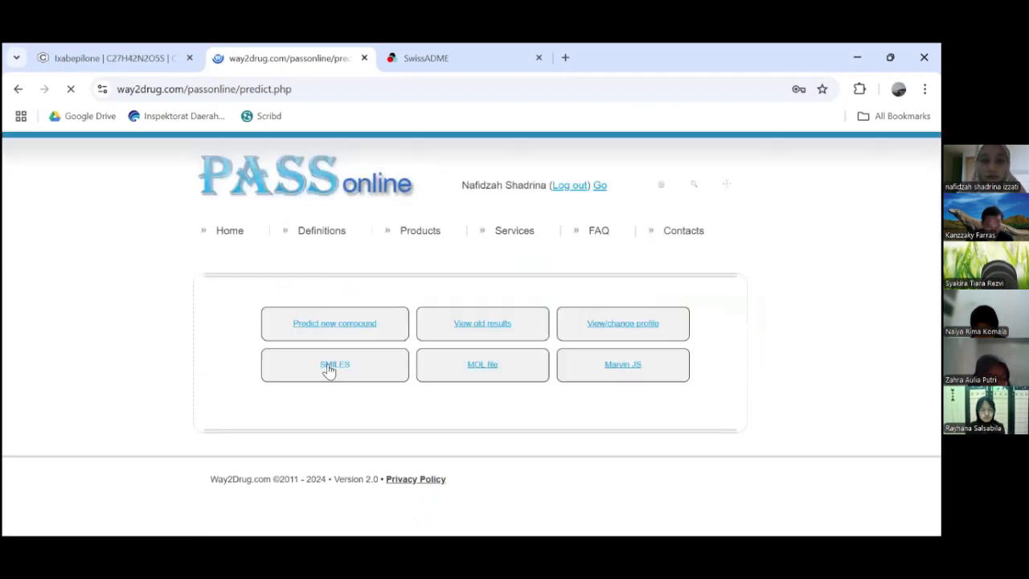
pyautogui.click(328, 366)
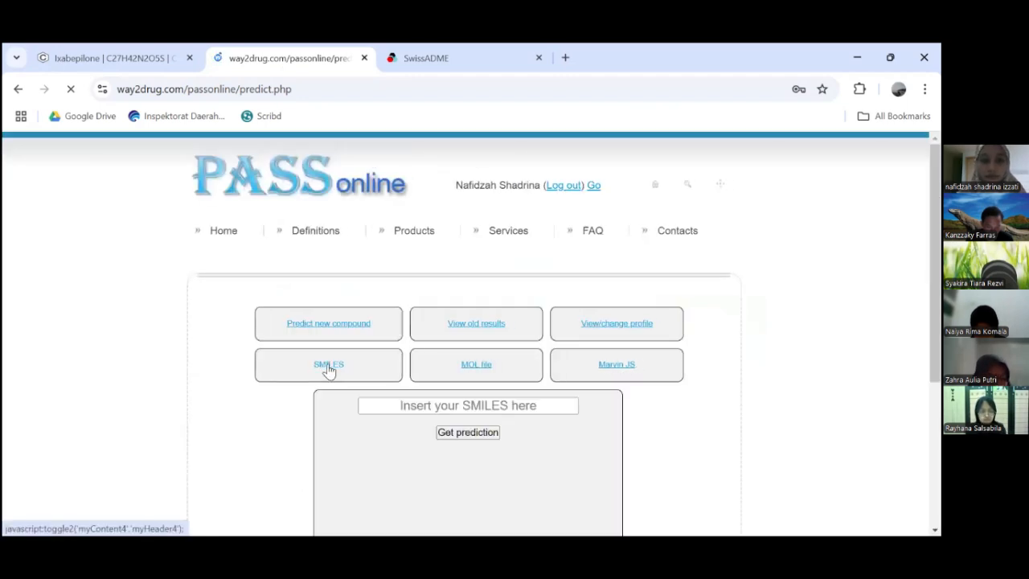
# - Paste the ixabepilone SMILES string from PubChem into the SMILES prediction form
pyautogui.click(105, 53)
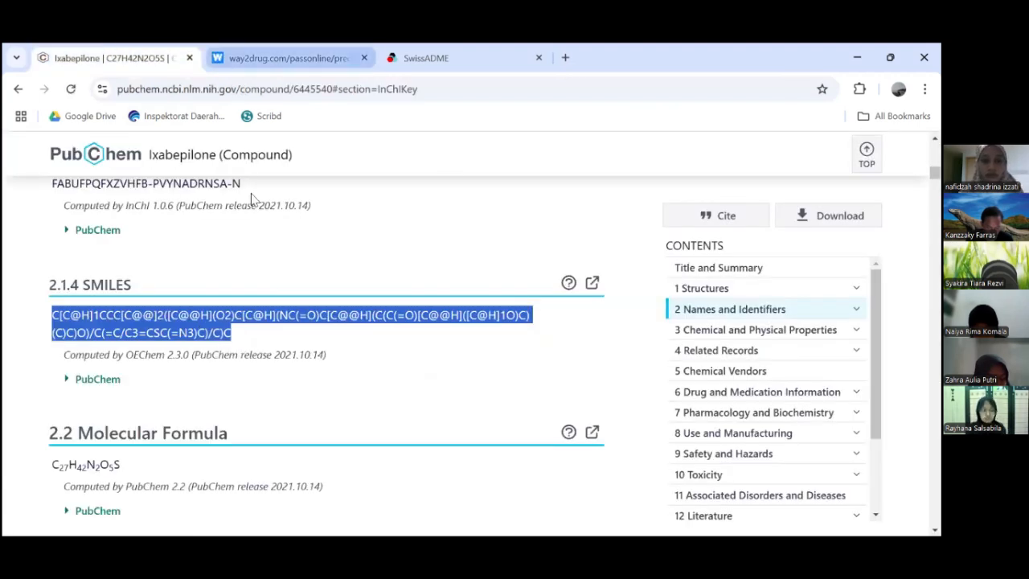
pyautogui.click(286, 57)
pyautogui.click(443, 405)
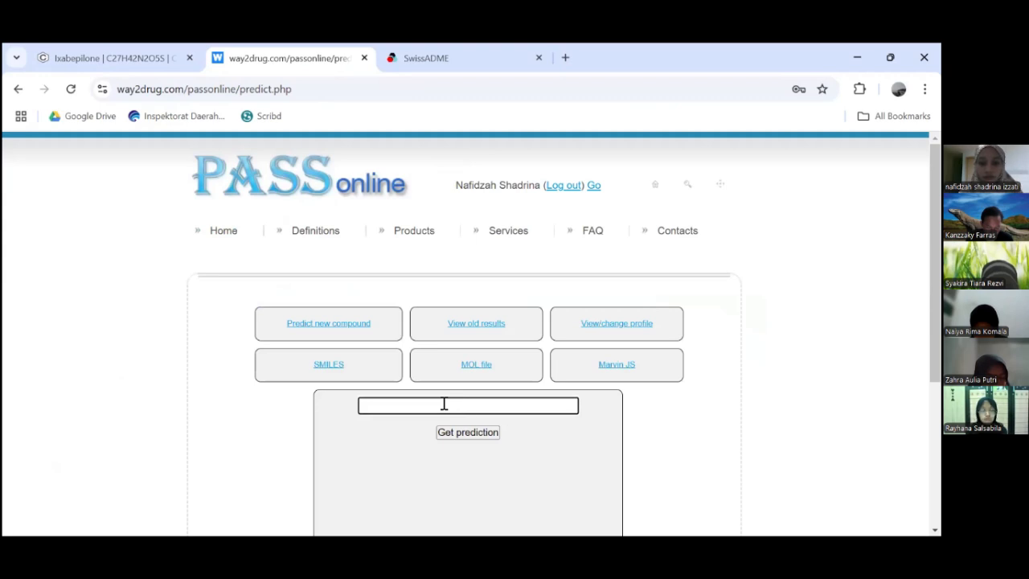
pyautogui.hotkey('ctrl', 'v')
# - Get the activity prediction and filter the predicted activities to Pa>0,7
pyautogui.scroll(-1, 540, 444)
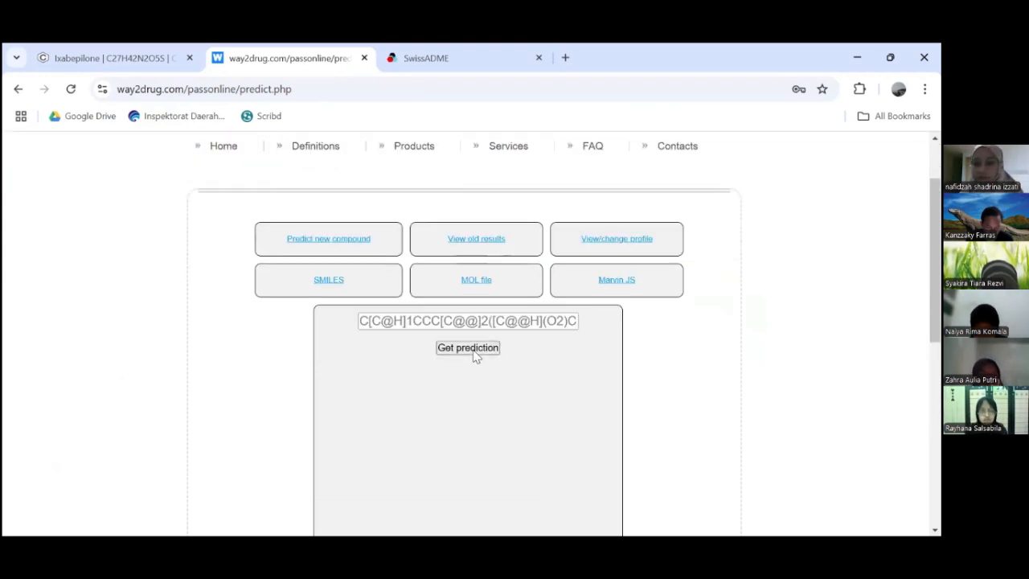
pyautogui.click(467, 348)
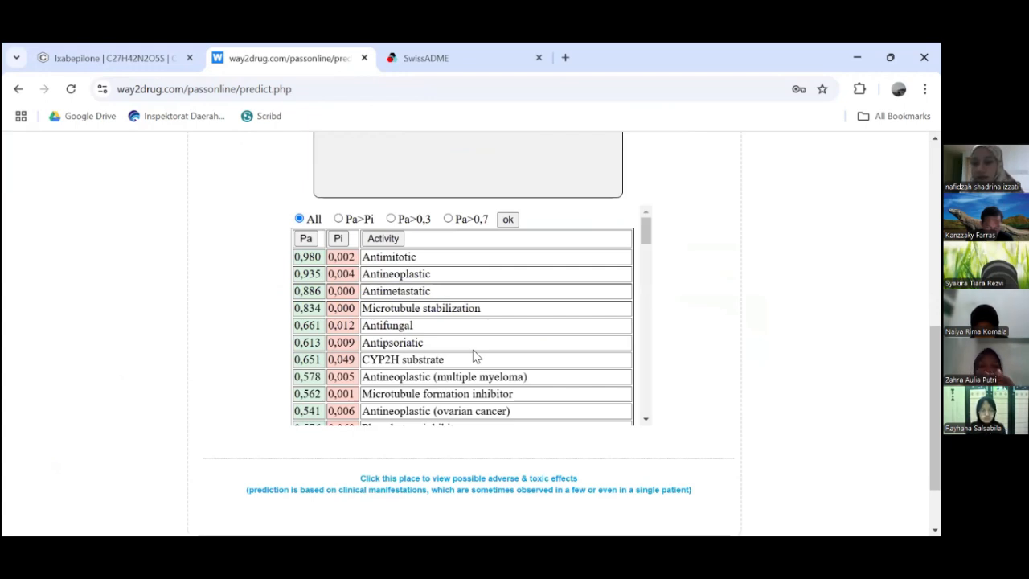
pyautogui.click(449, 219)
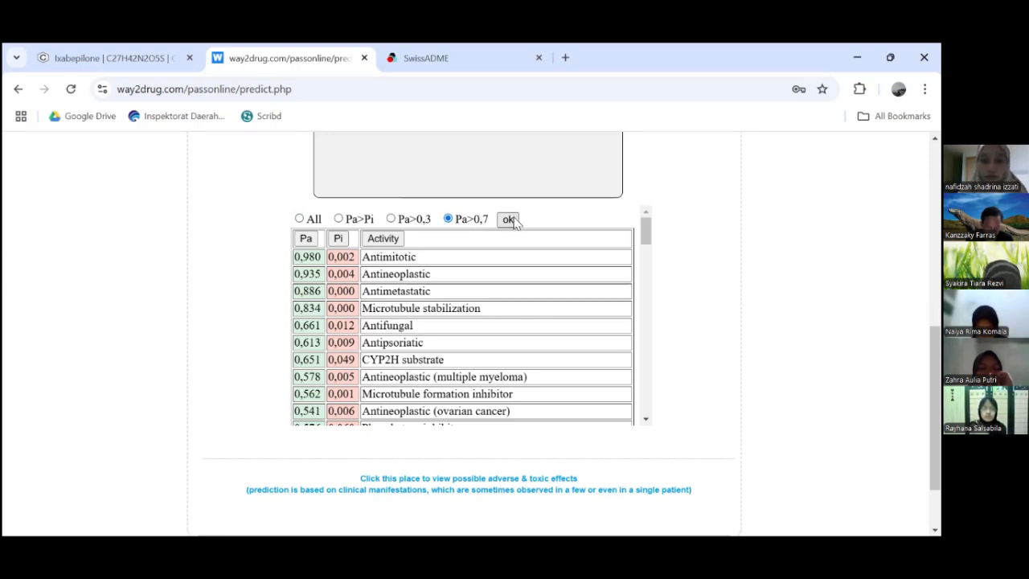
pyautogui.click(508, 220)
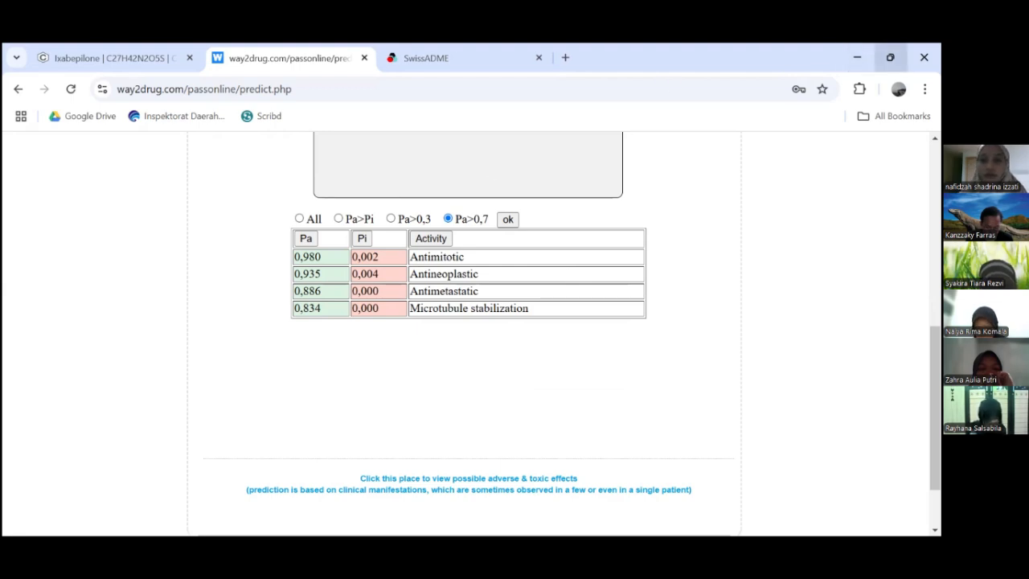
# - Switch to SwissADME, run the calculation on the pasted ixabepilone SMILES and examine its pharmacokinetics and druglikeness results
pyautogui.click(388, 57)
pyautogui.click(890, 57)
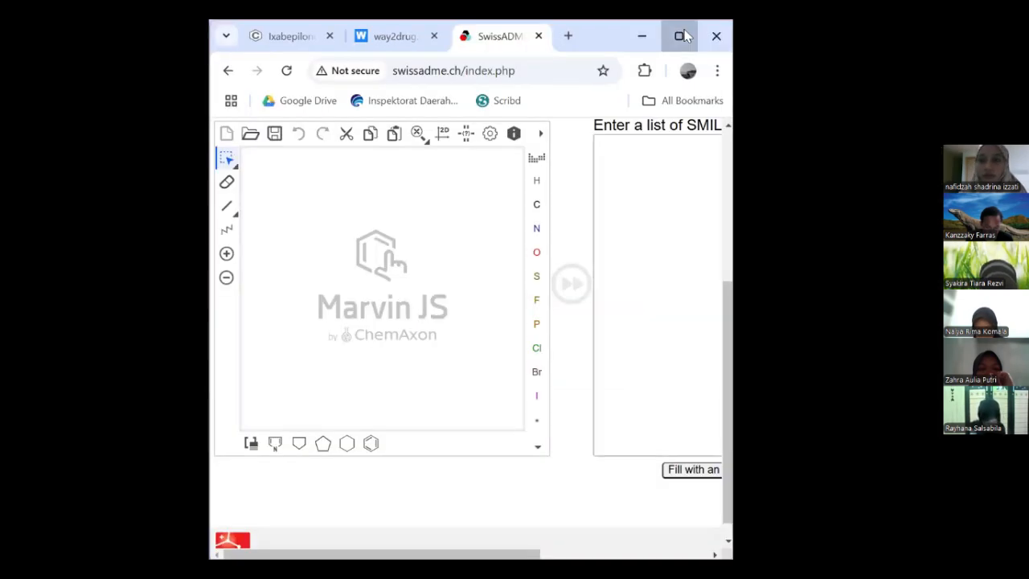
pyautogui.click(682, 36)
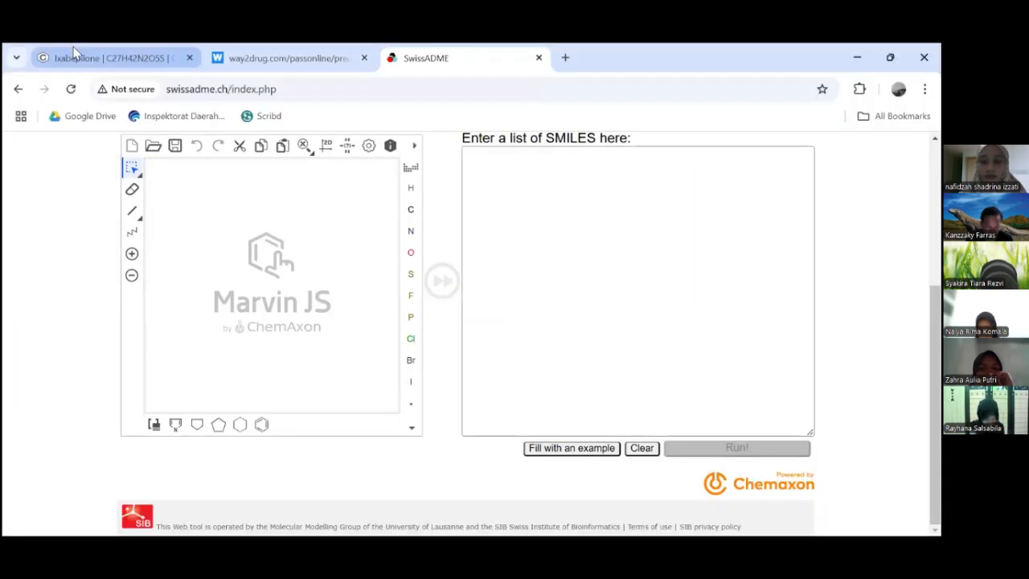
pyautogui.click(73, 51)
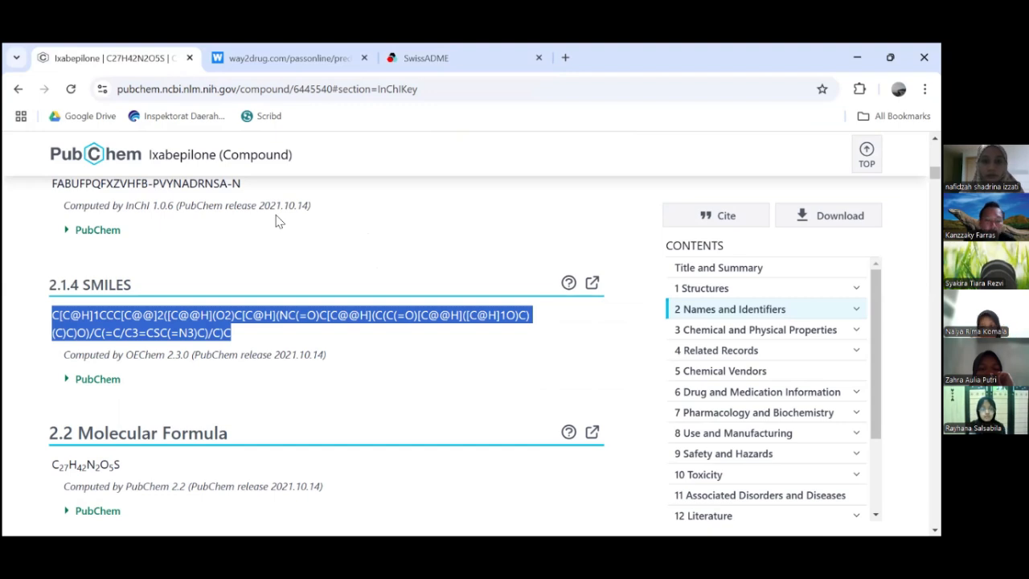
pyautogui.click(473, 65)
pyautogui.click(571, 197)
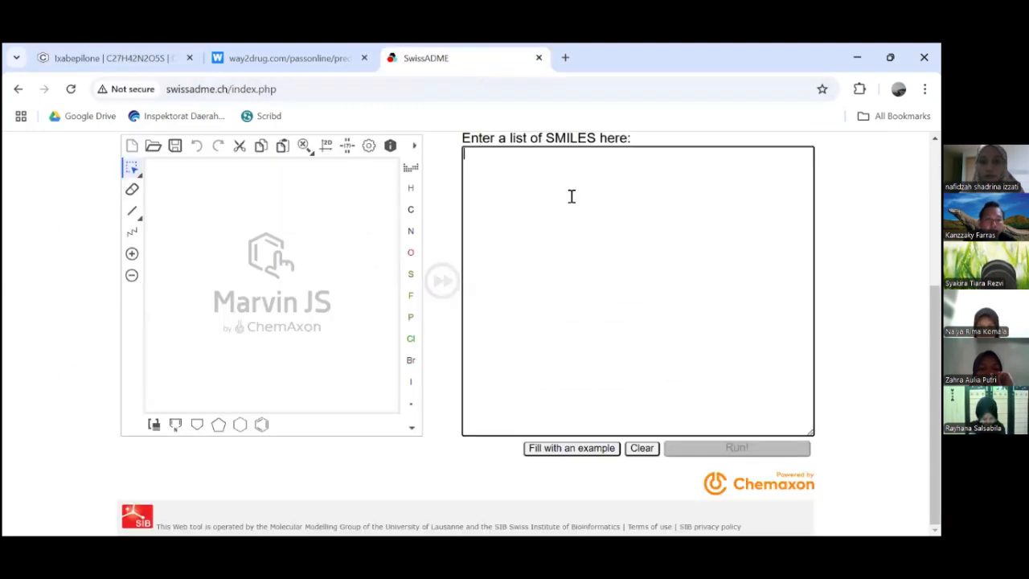
pyautogui.hotkey('ctrl', 'v')
pyautogui.click(710, 452)
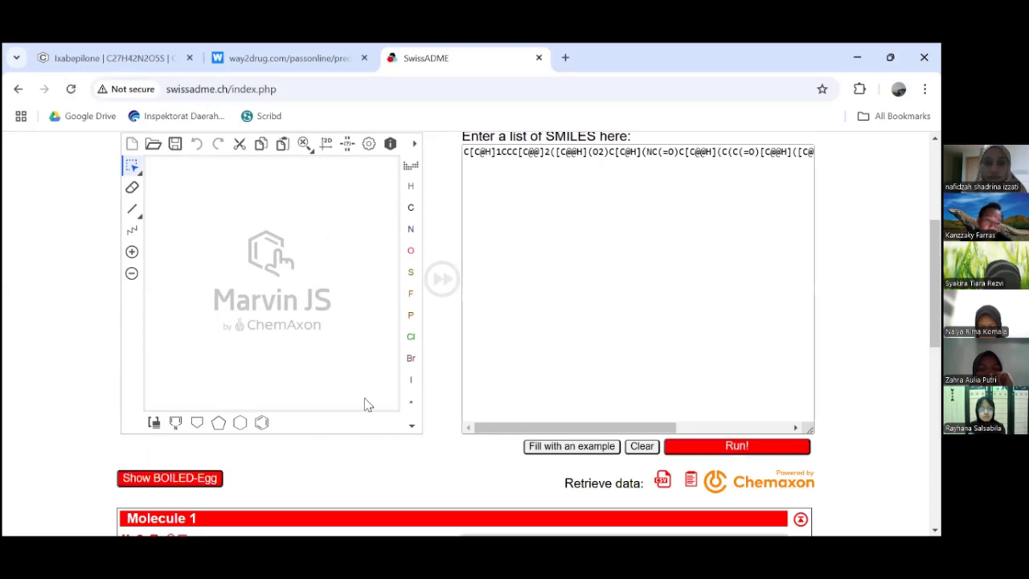
pyautogui.scroll(-6, 448, 501)
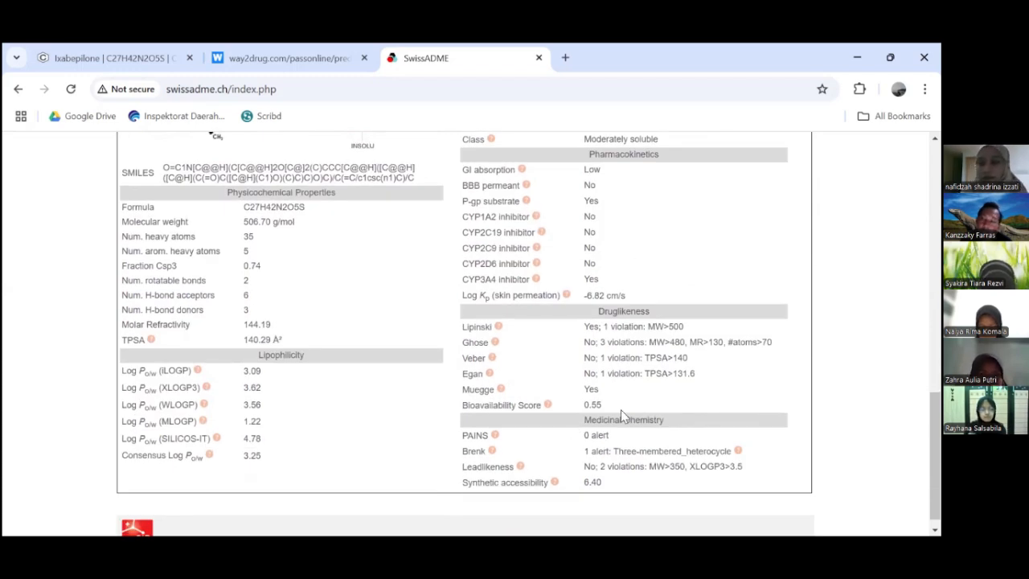
pyautogui.moveTo(497, 327)
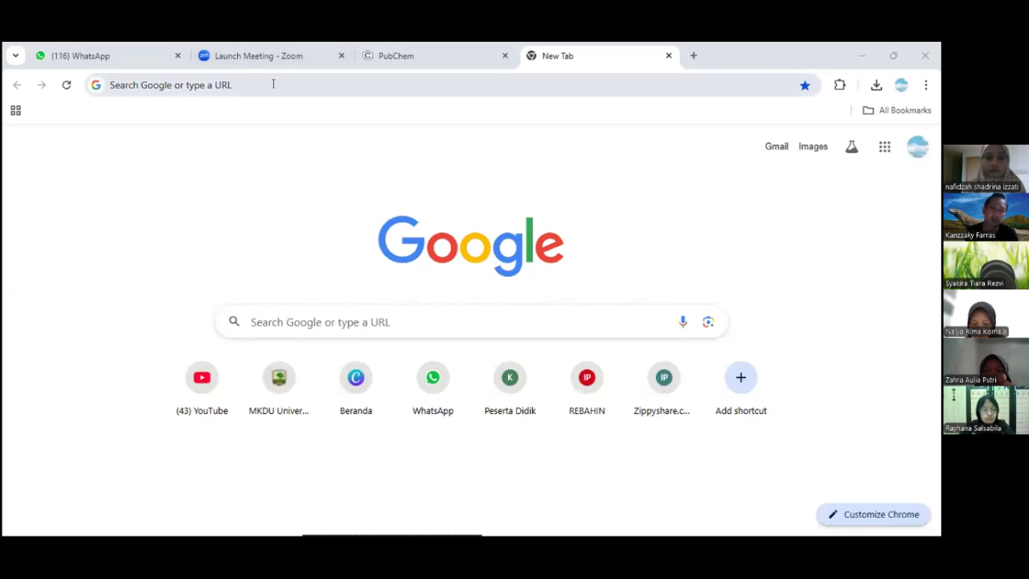
# - Search for "sea similarity ensemble approach" and open the SEA Search Server website
pyautogui.click(273, 84)
pyautogui.write('sea')
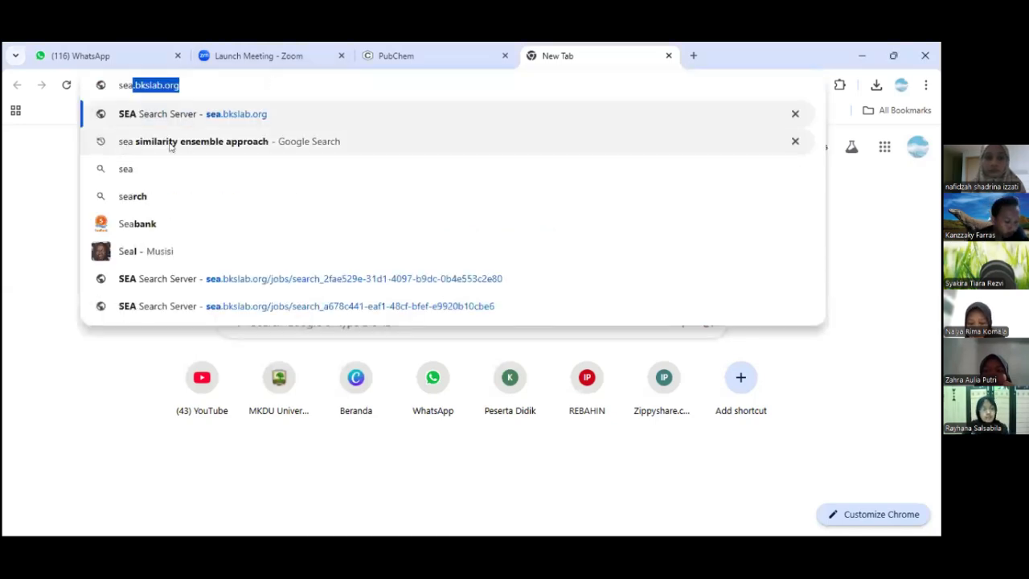
pyautogui.click(170, 143)
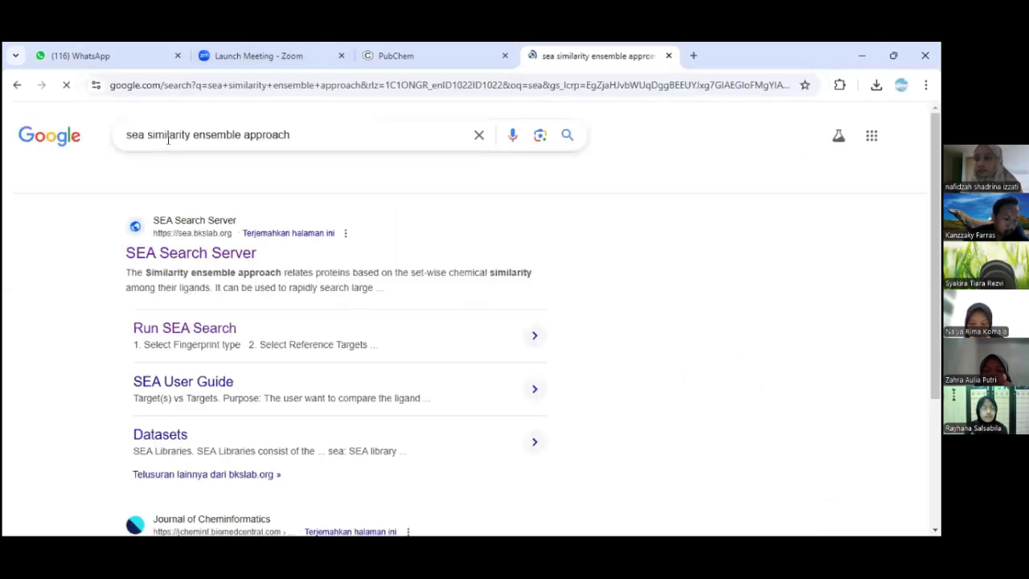
pyautogui.click(221, 254)
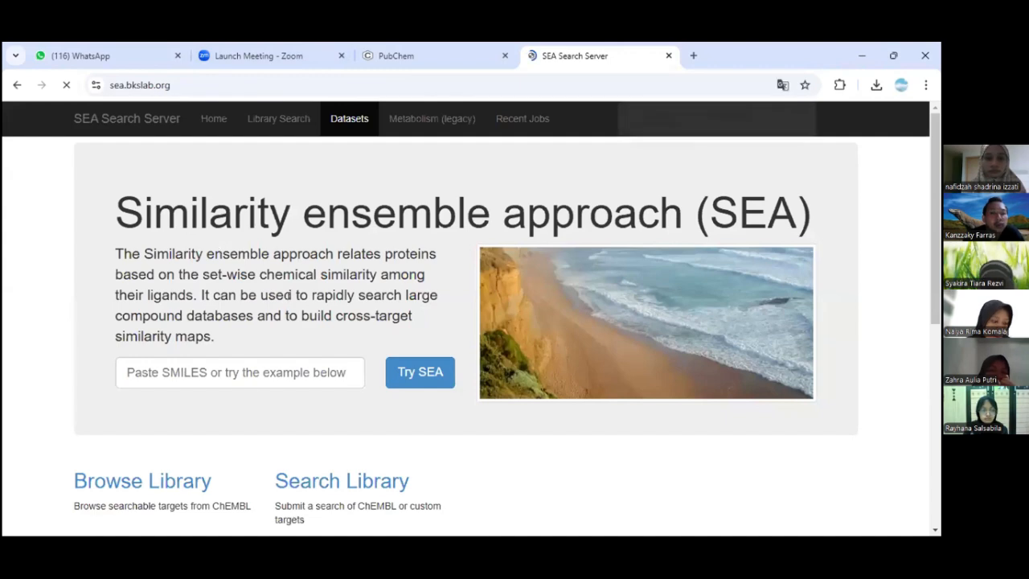
# - Paste the ixabepilone SMILES string into the SEA query and run the target search
pyautogui.click(228, 371)
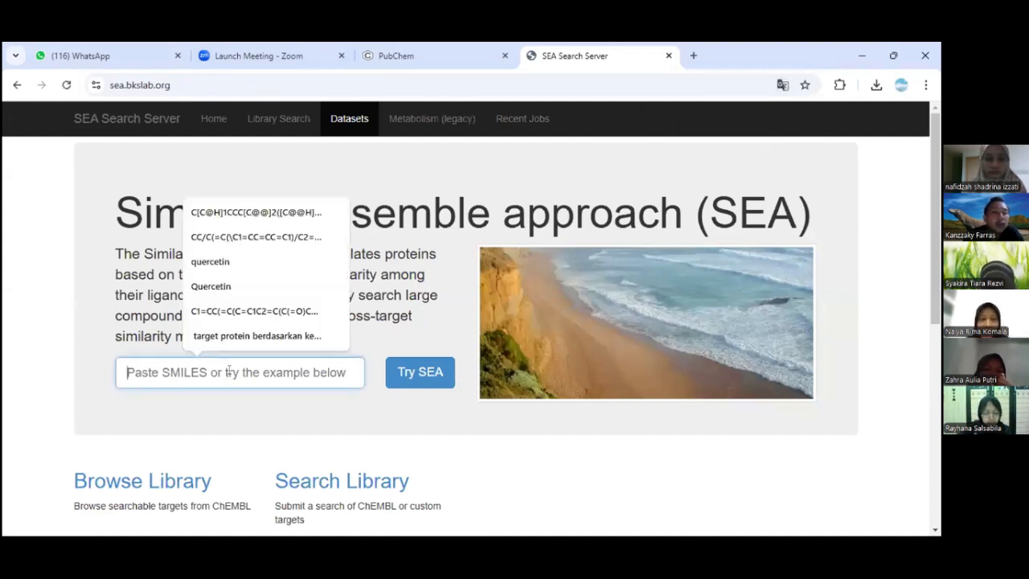
pyautogui.hotkey('ctrl', 'v')
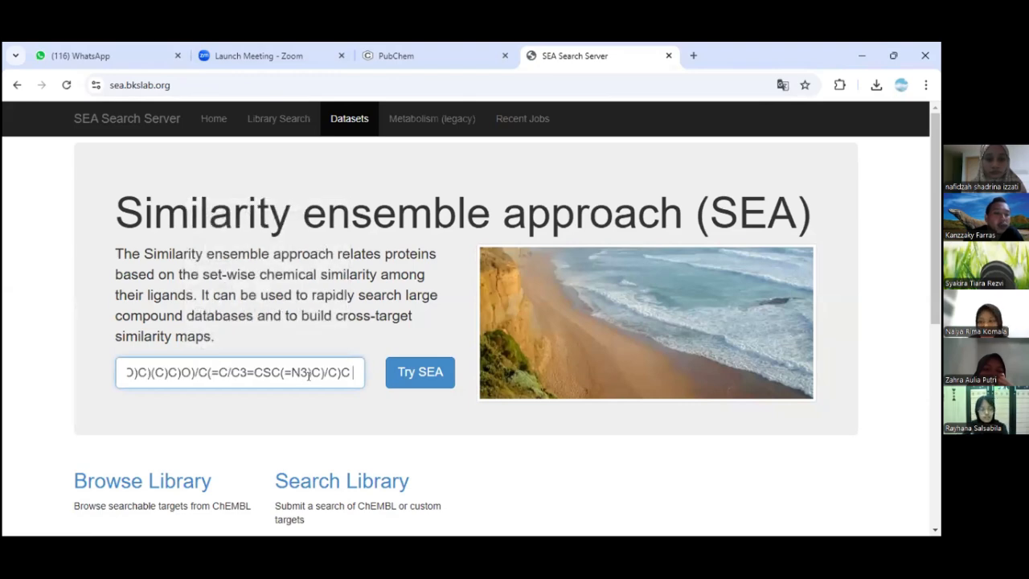
pyautogui.click(430, 373)
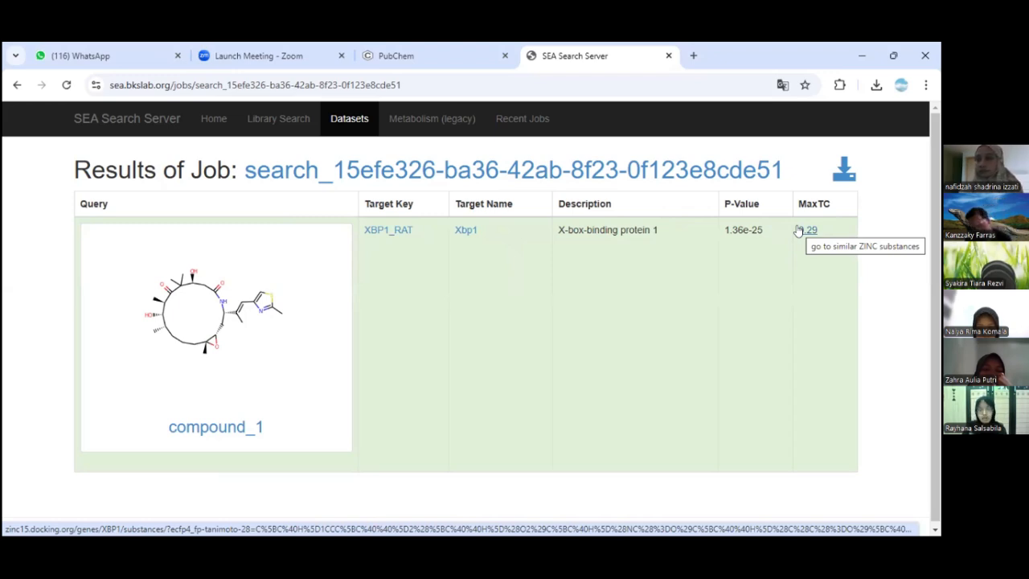
# - Open the ProTox-3.0 Tox-Prediction page in a new tab and paste the ixabepilone SMILES string as the Canonical Smiles
pyautogui.click(693, 57)
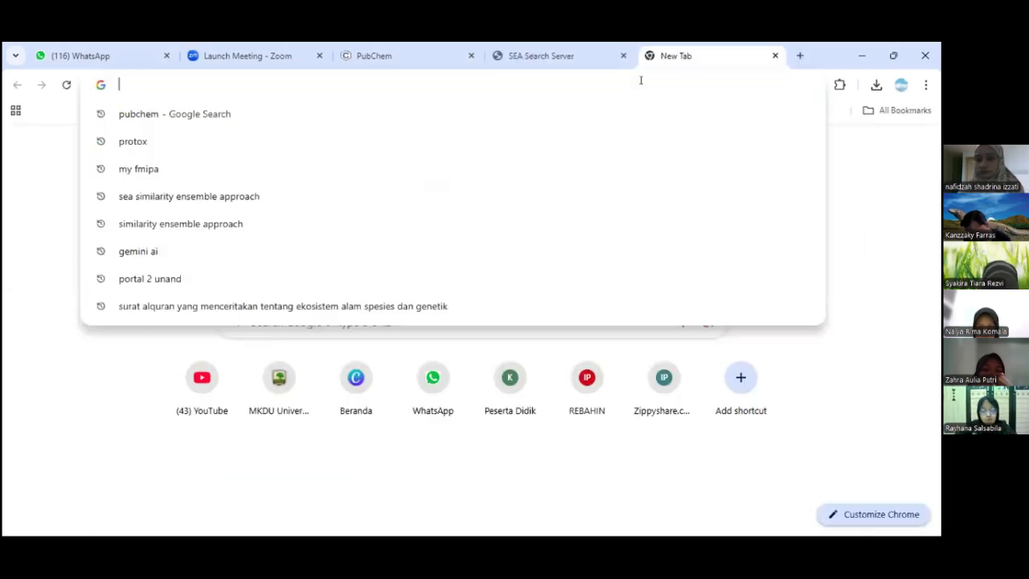
pyautogui.write('protox')
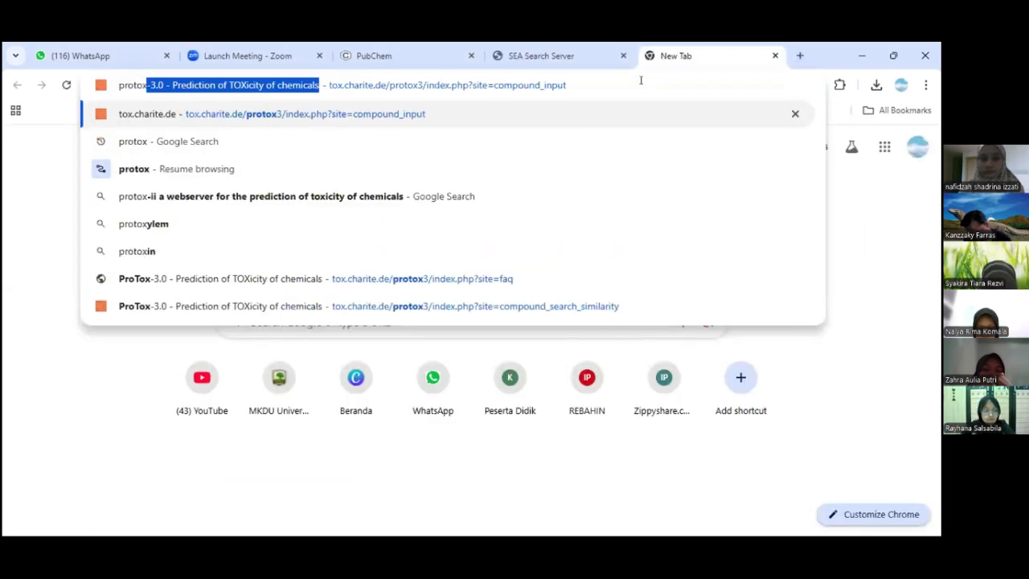
pyautogui.click(394, 113)
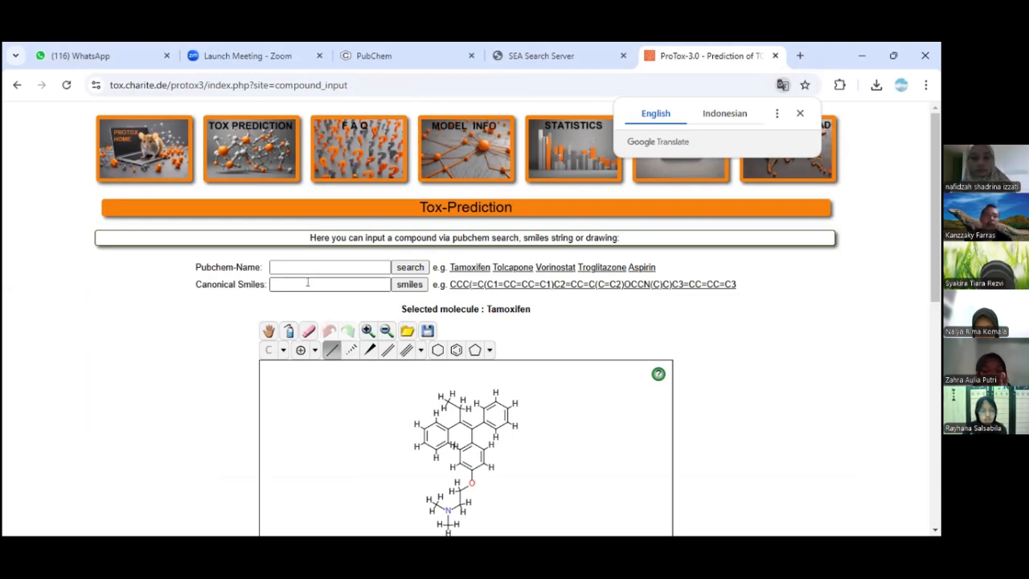
pyautogui.click(231, 160)
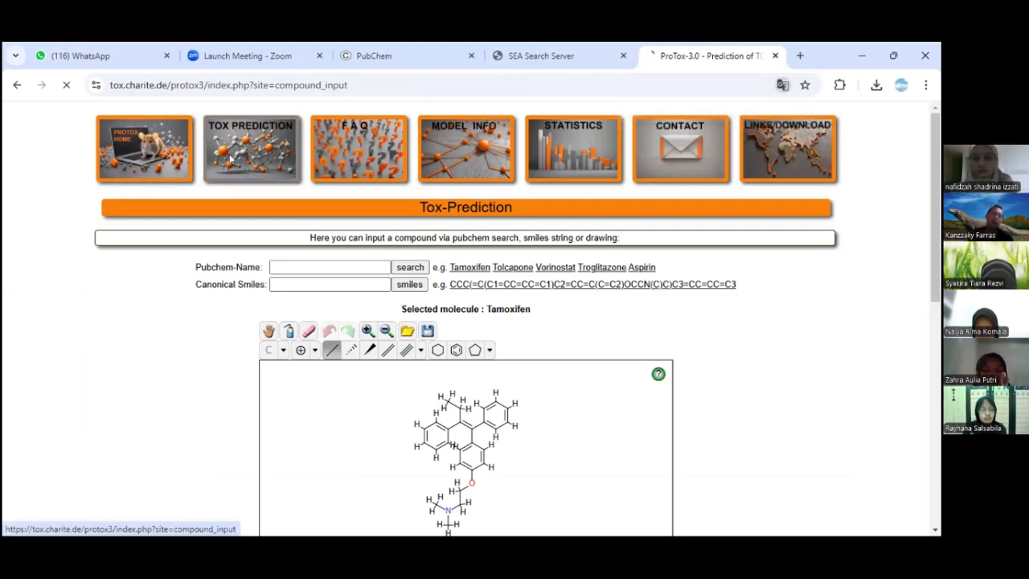
pyautogui.click(327, 284)
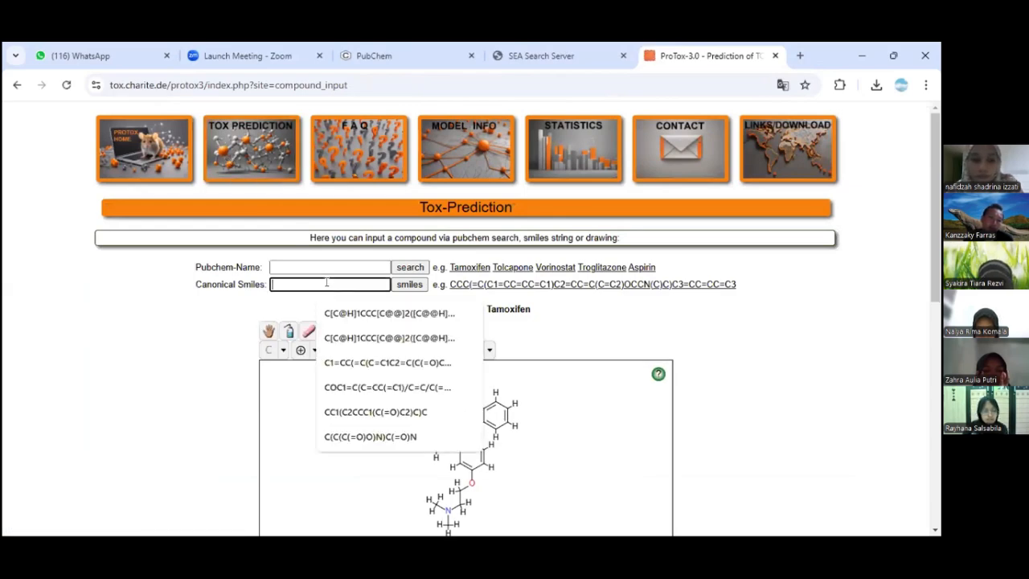
pyautogui.click(592, 284)
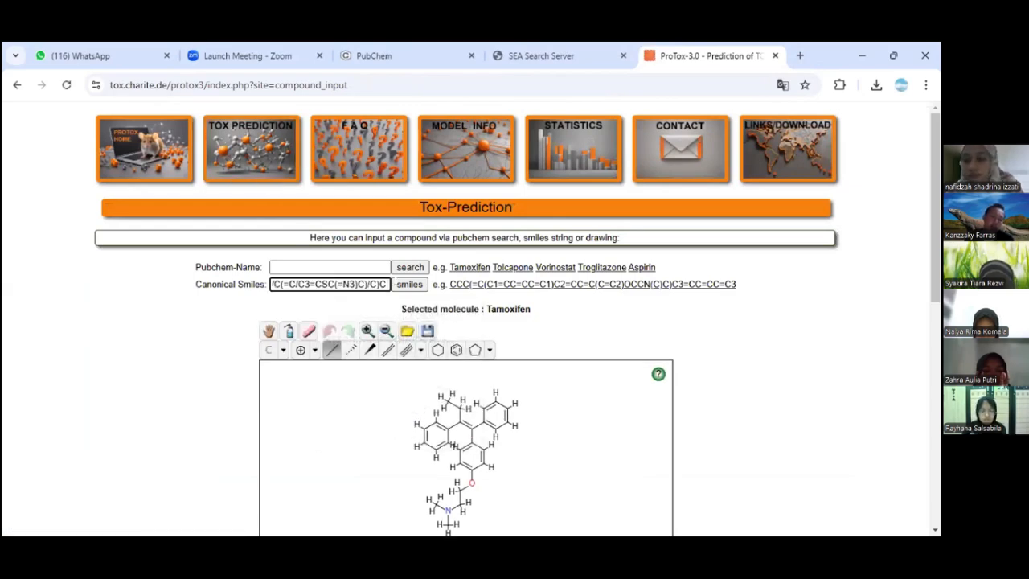
# - Include all Organ Toxicity and Toxicity end points models in the prediction and start the Tox-Prediction
pyautogui.scroll(-3, 764, 395)
pyautogui.scroll(-3, 765, 394)
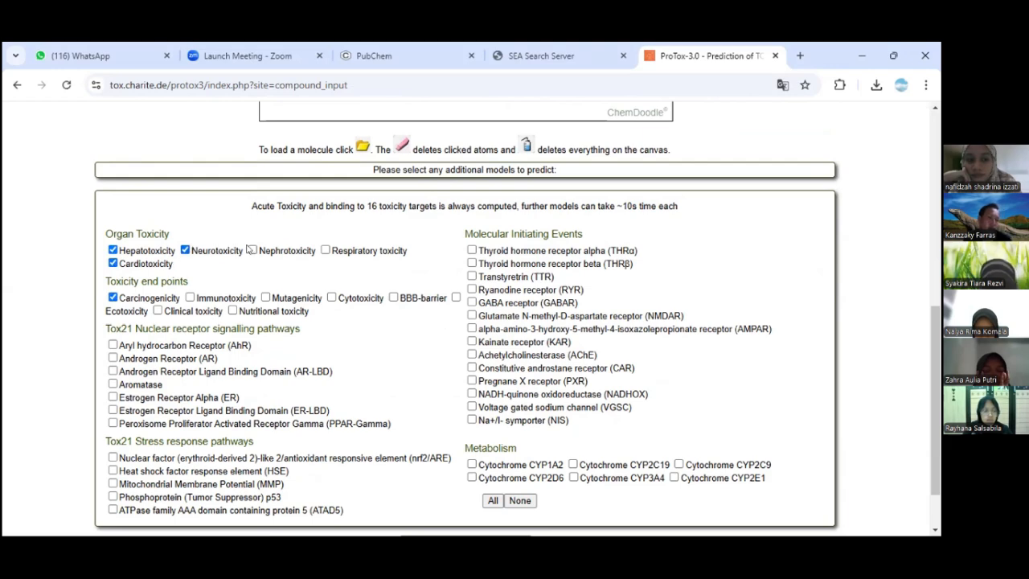
pyautogui.click(325, 250)
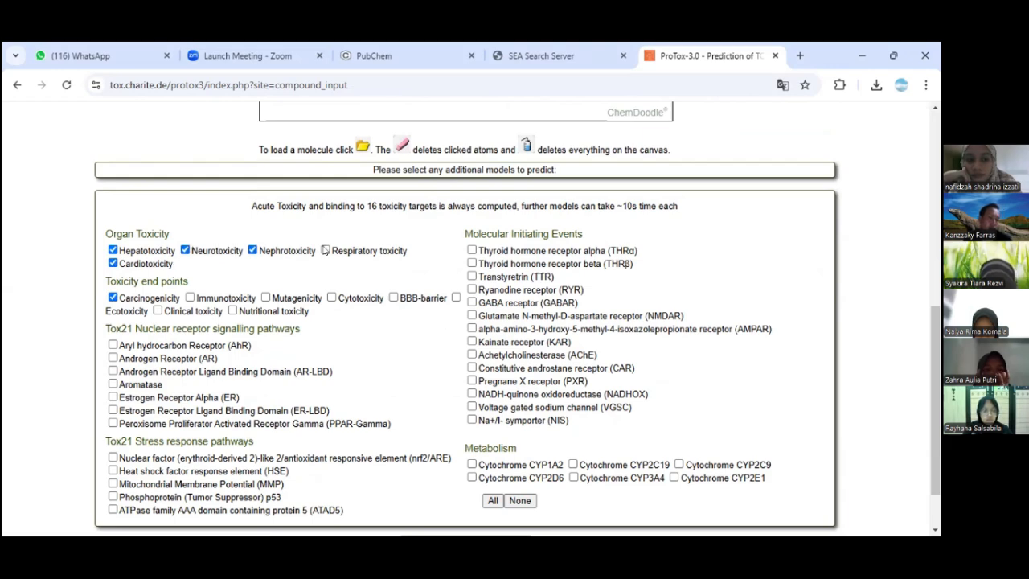
pyautogui.click(190, 297)
pyautogui.click(157, 310)
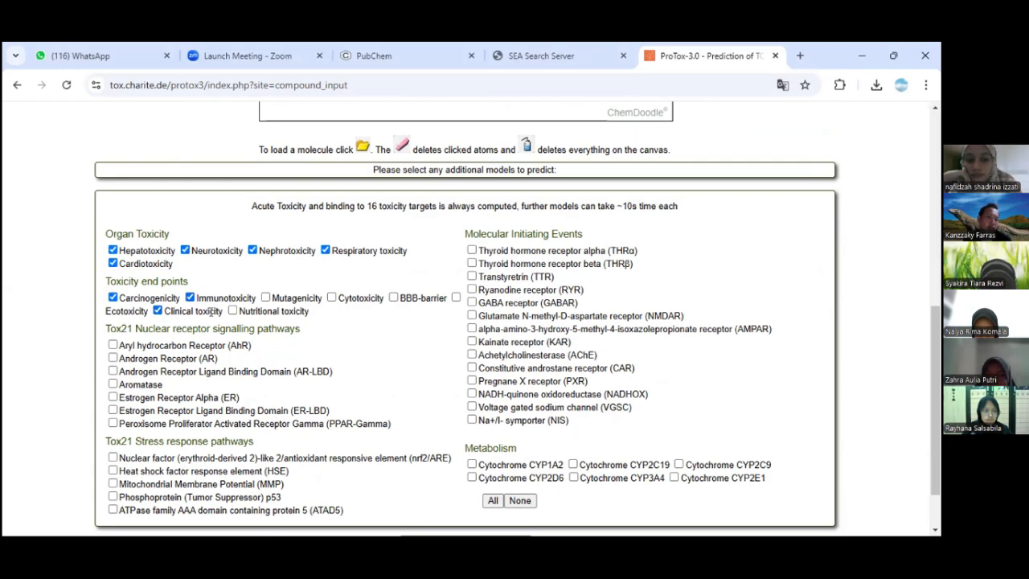
pyautogui.click(233, 311)
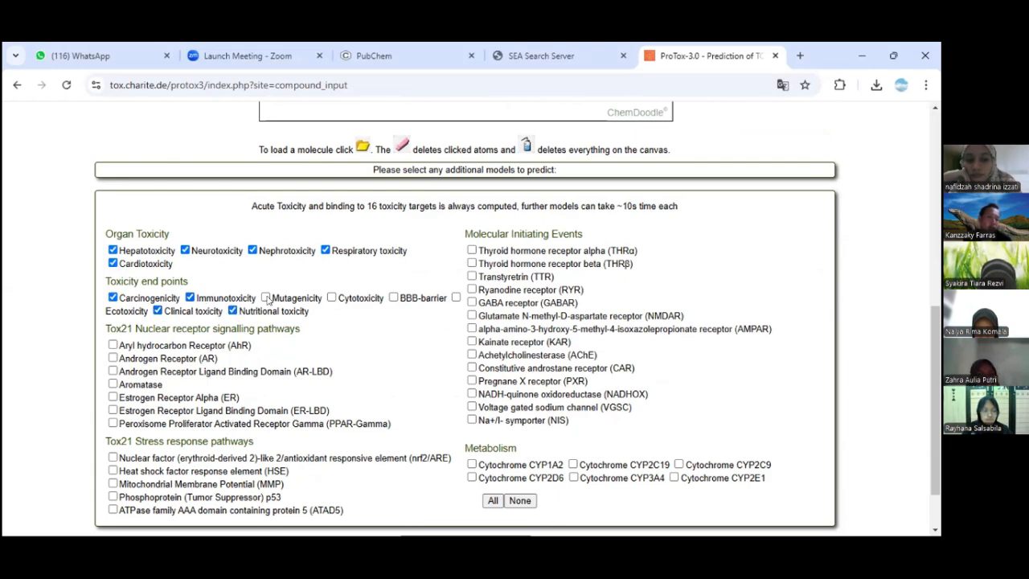
pyautogui.click(267, 298)
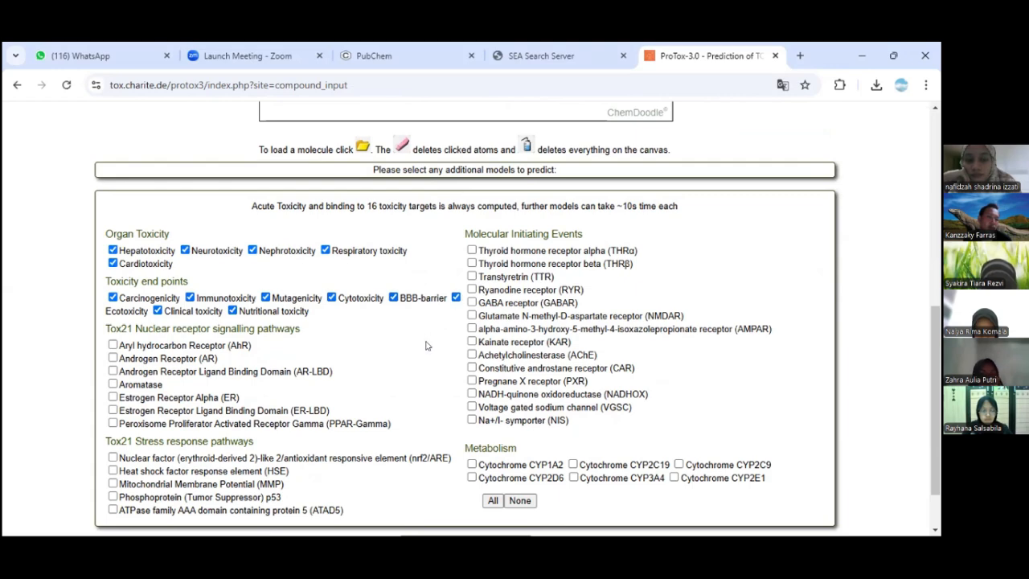
pyautogui.scroll(-1, 427, 346)
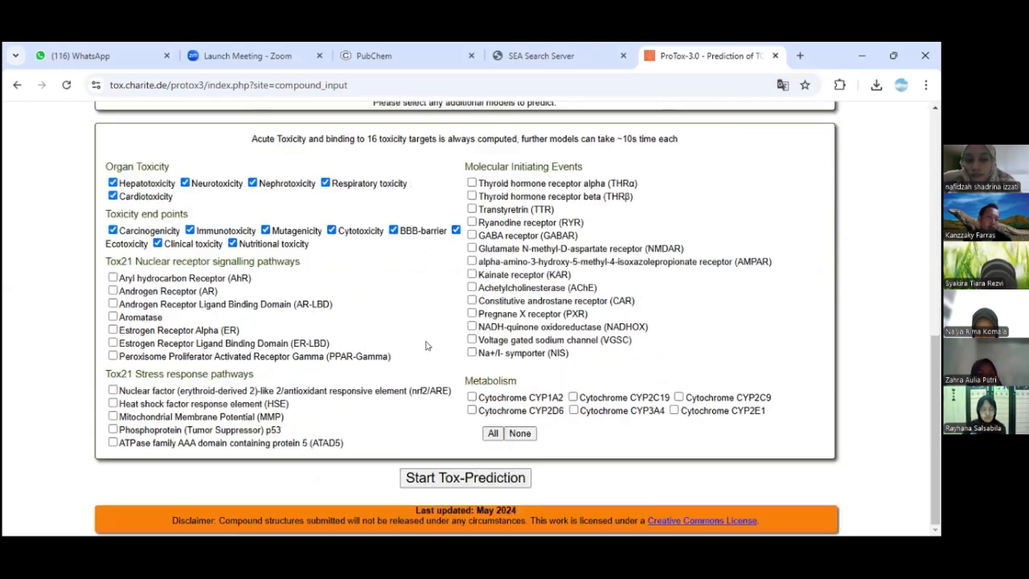
pyautogui.click(444, 477)
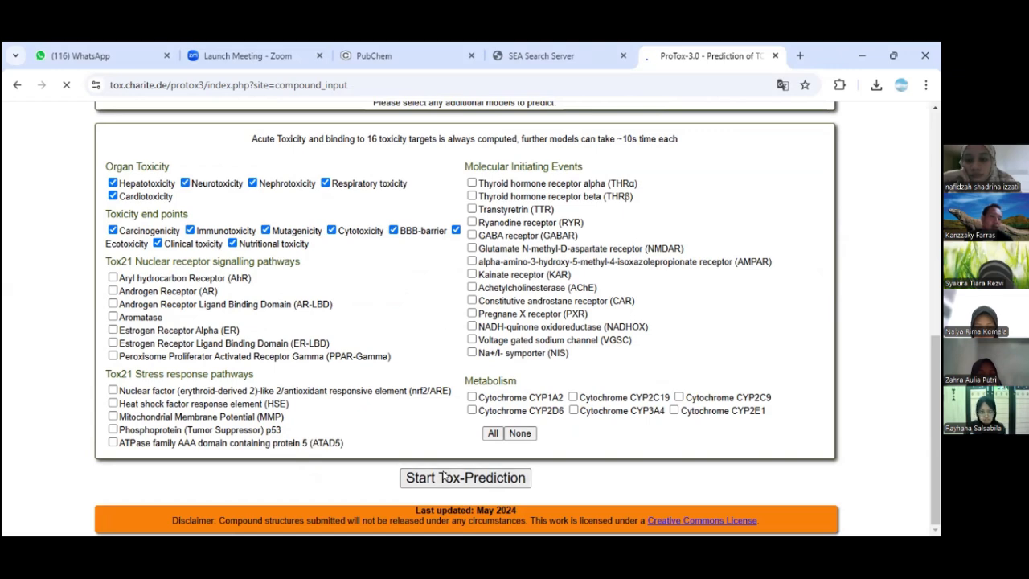
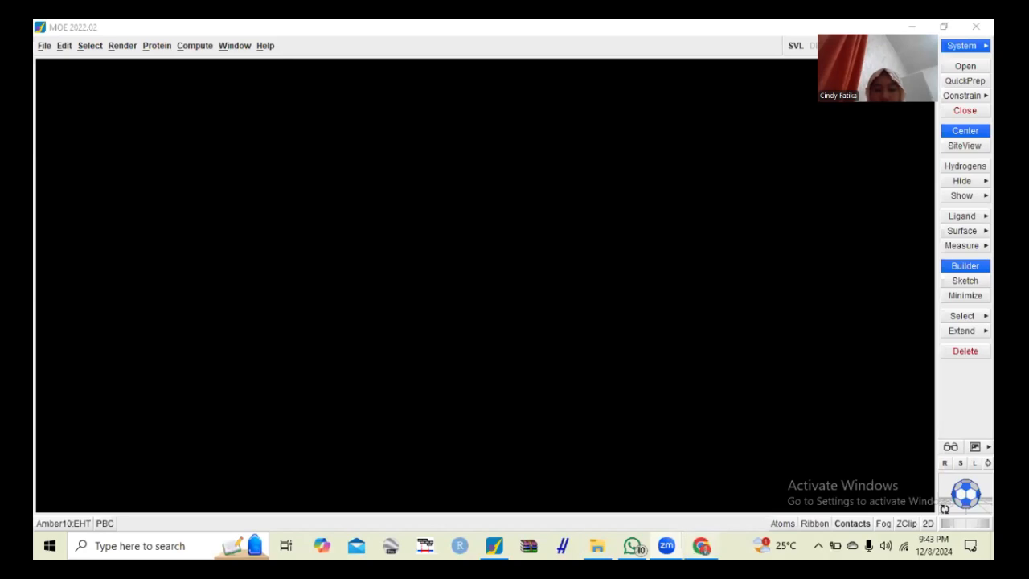
# - Switch to Chrome, search for "pdb" in a new tab and open the RCSB PDB homepage
pyautogui.click(694, 544)
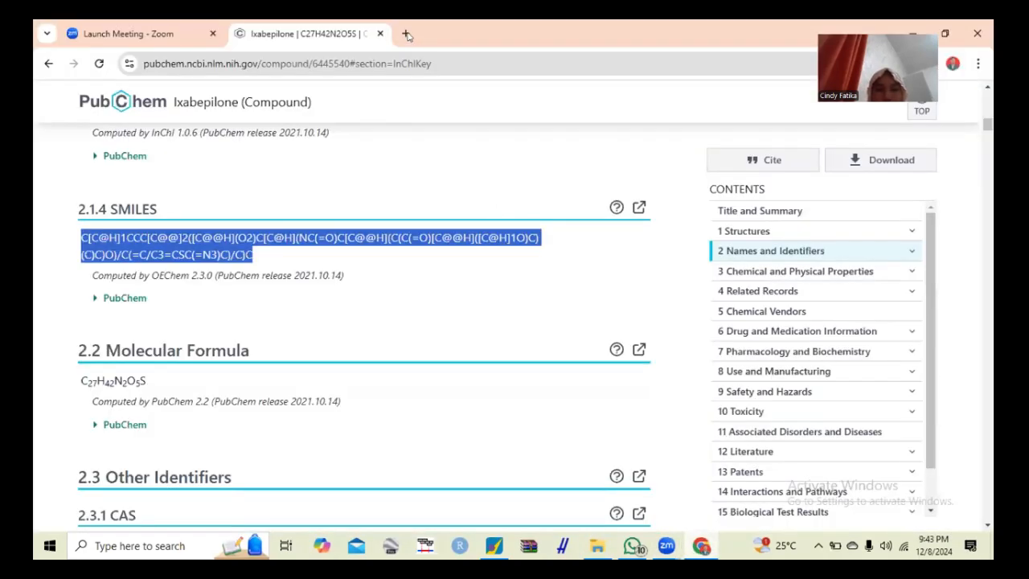
pyautogui.hotkey('ctrl', 't')
pyautogui.write('p')
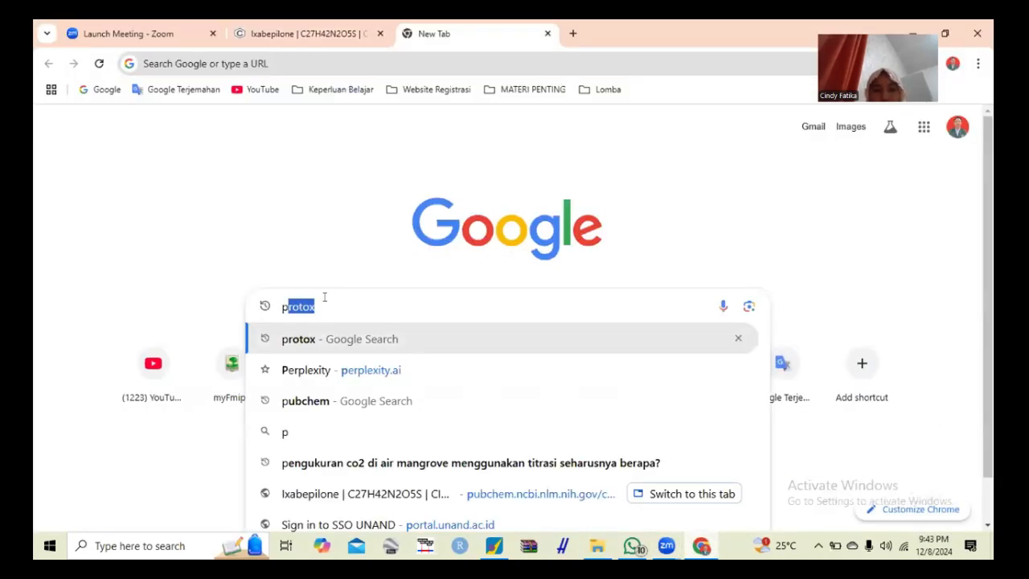
pyautogui.write('db')
pyautogui.press('Return')
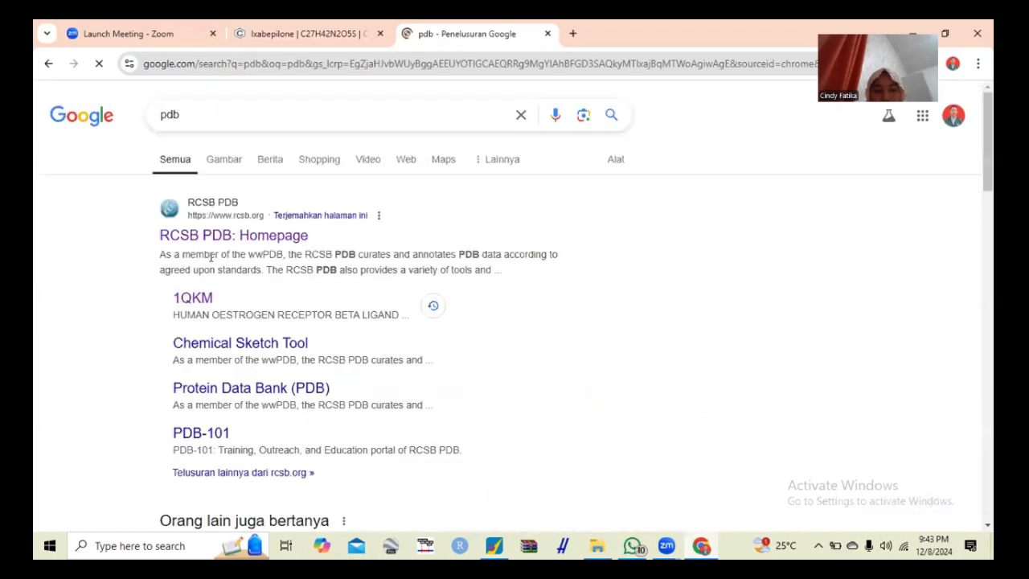
pyautogui.click(196, 241)
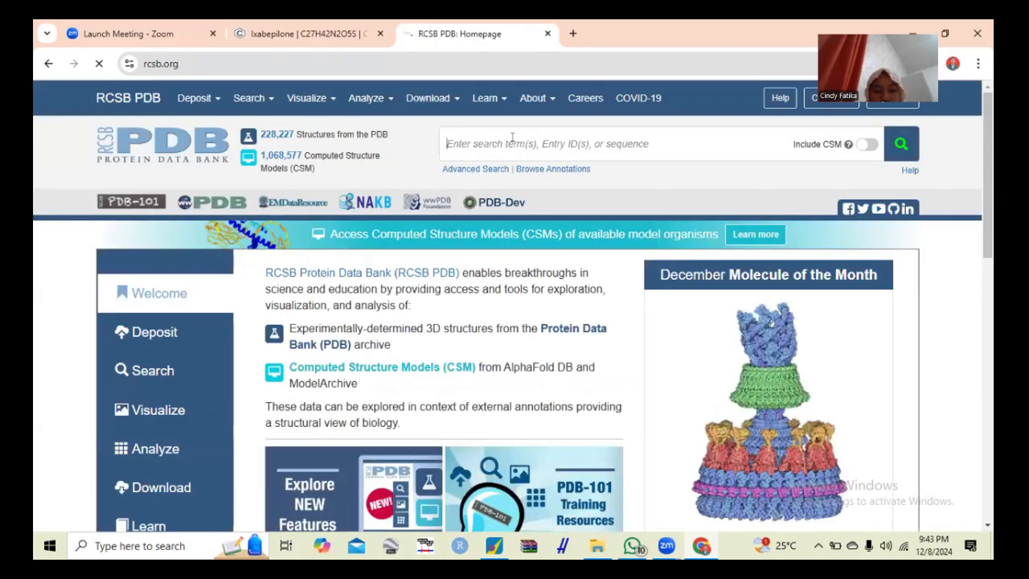
# - Look up entry 2GPU in the Protein Data Bank and download its structure in PDB Format
pyautogui.write('2')
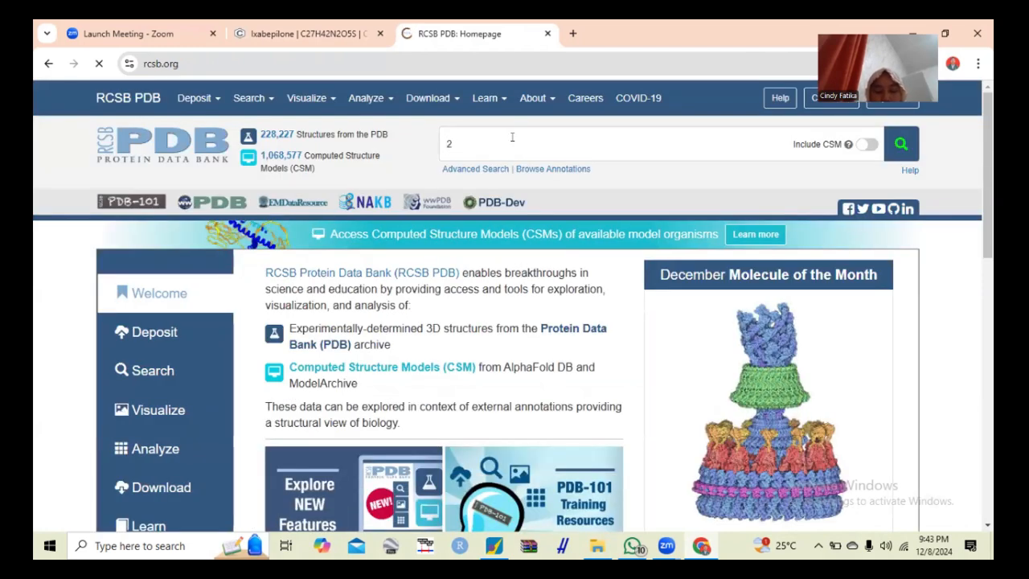
pyautogui.write('g')
pyautogui.press('BackSpace')
pyautogui.write('GPU')
pyautogui.press('Return')
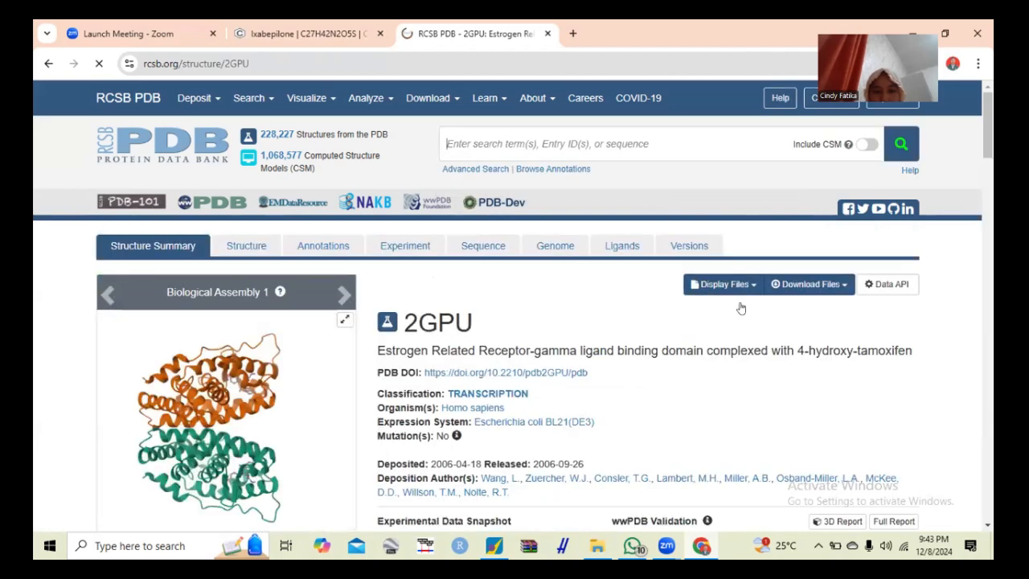
pyautogui.click(826, 286)
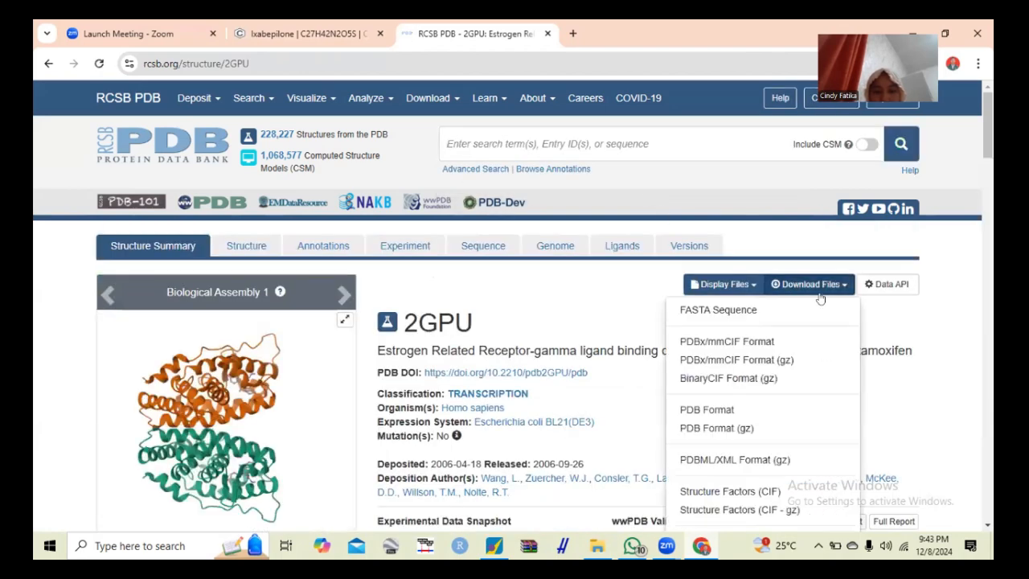
pyautogui.click(728, 410)
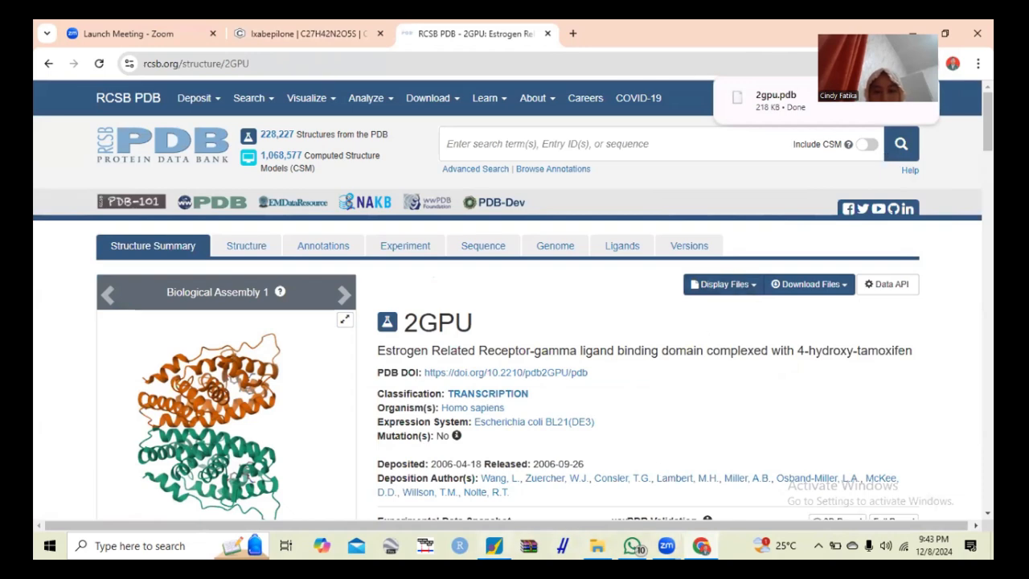
# - Load 2gpu.pdb from Downloads into MOE with symmetry None, ignoring waters and centering the atoms
pyautogui.click(495, 546)
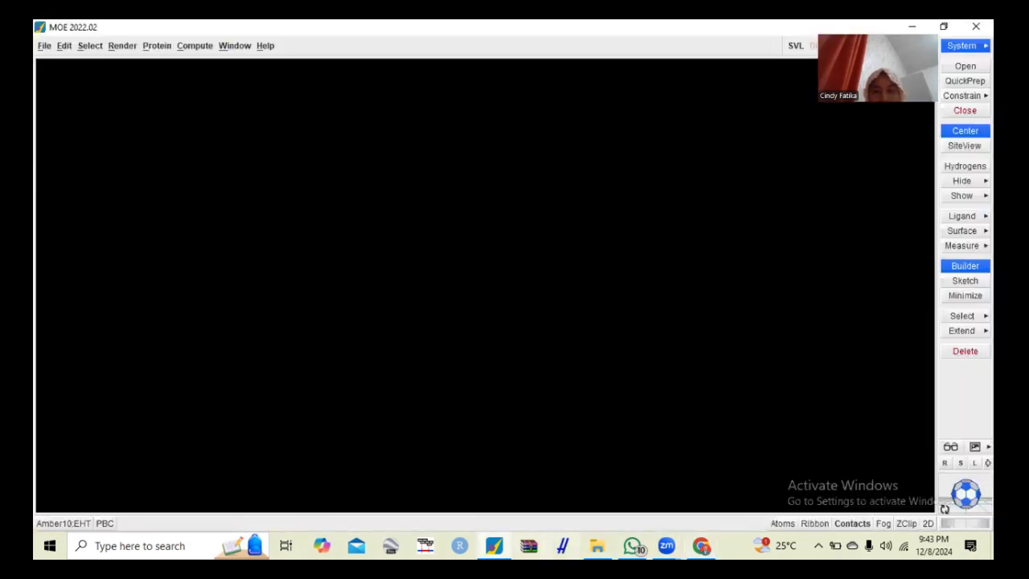
pyautogui.click(597, 546)
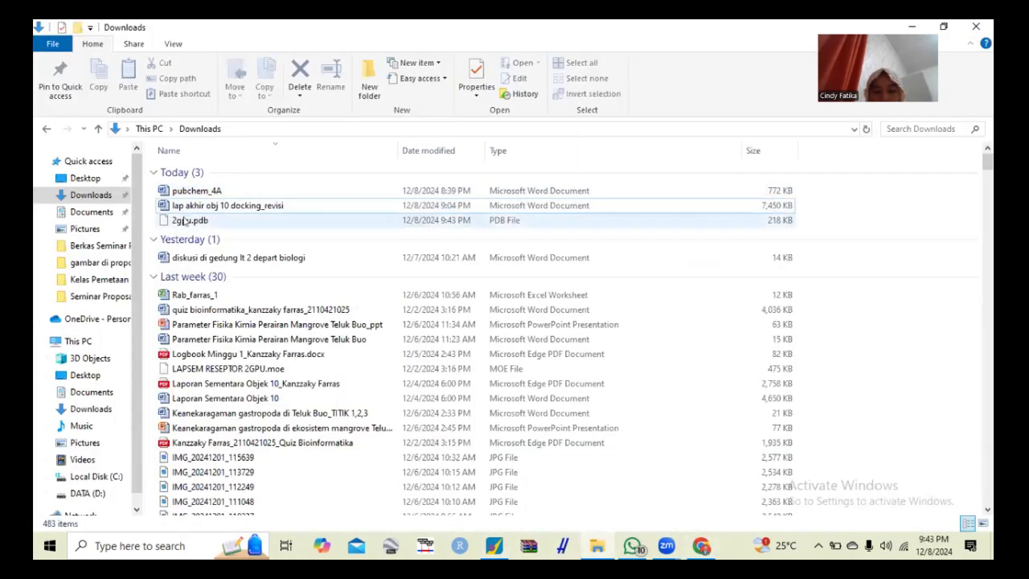
pyautogui.click(183, 220)
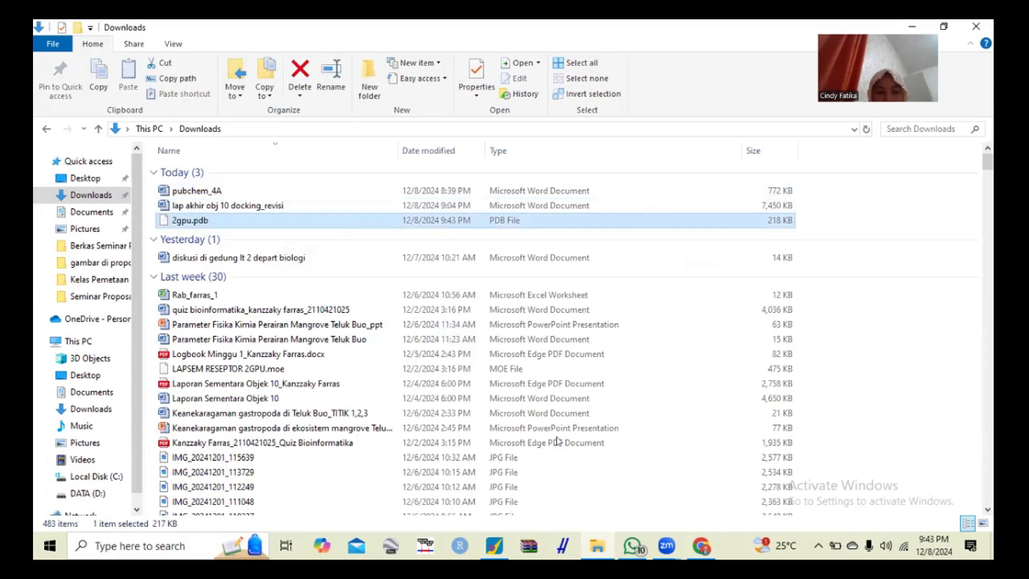
pyautogui.moveTo(556, 441); pyautogui.dragTo(539, 367)
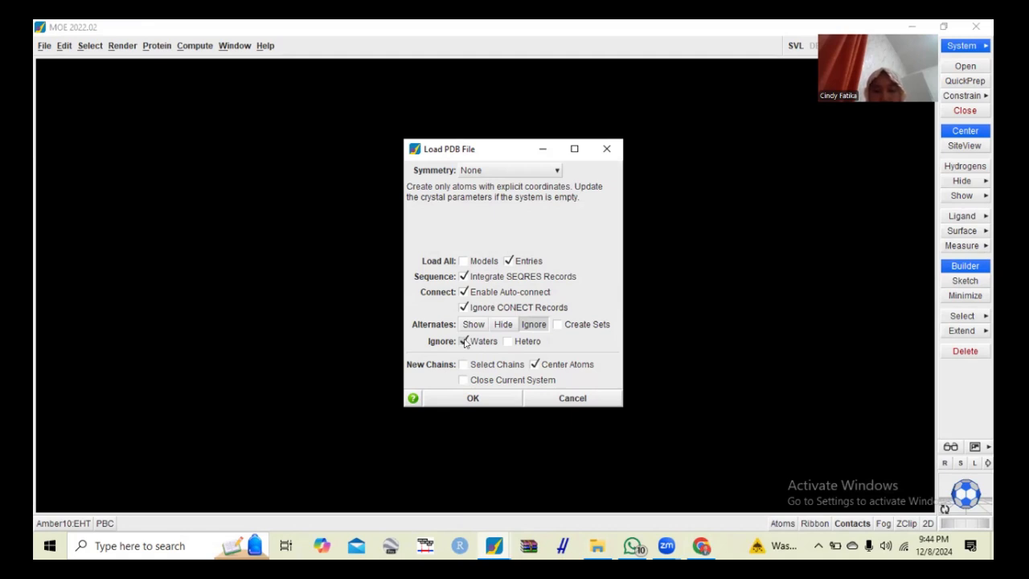
pyautogui.click(466, 398)
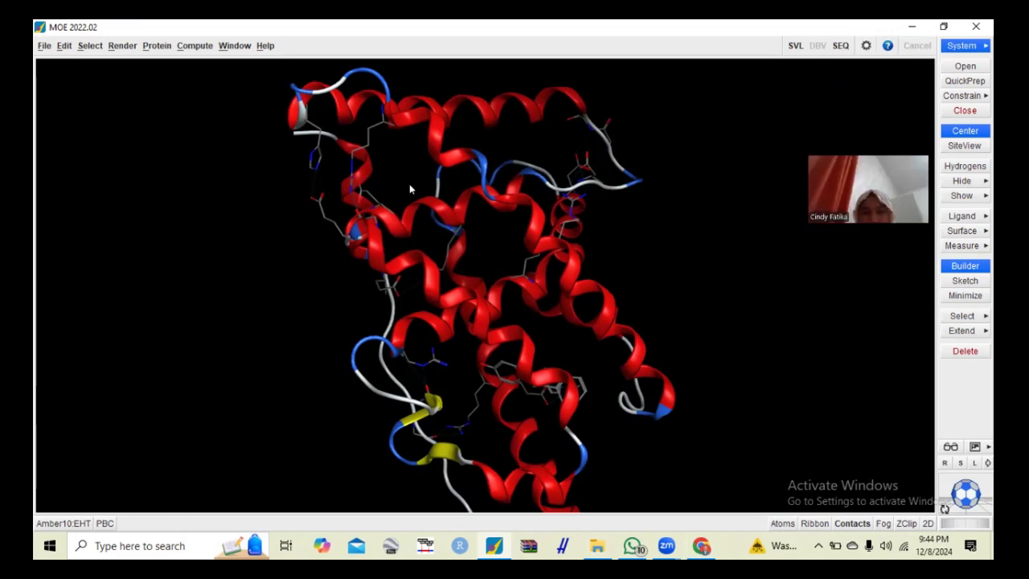
# - Try to prepare the loaded receptor with QuickPrep using the preset options, and check the SVL Commands log
pyautogui.click(969, 82)
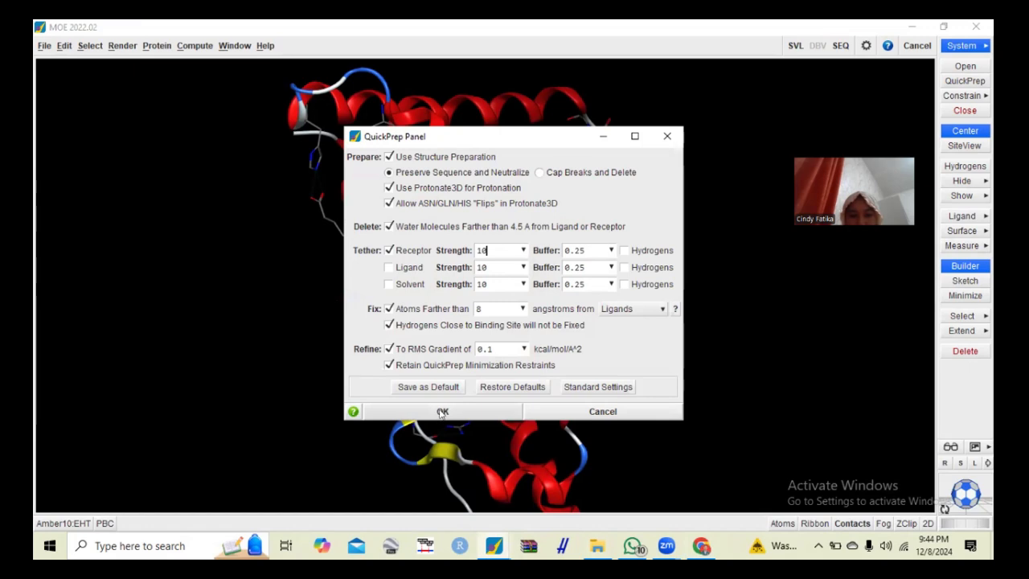
pyautogui.click(442, 412)
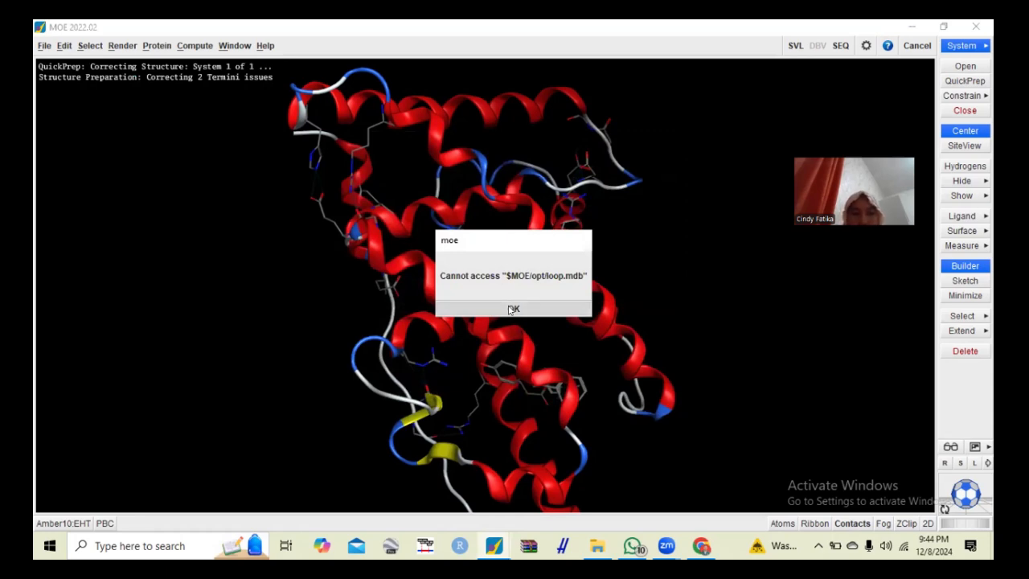
pyautogui.click(512, 309)
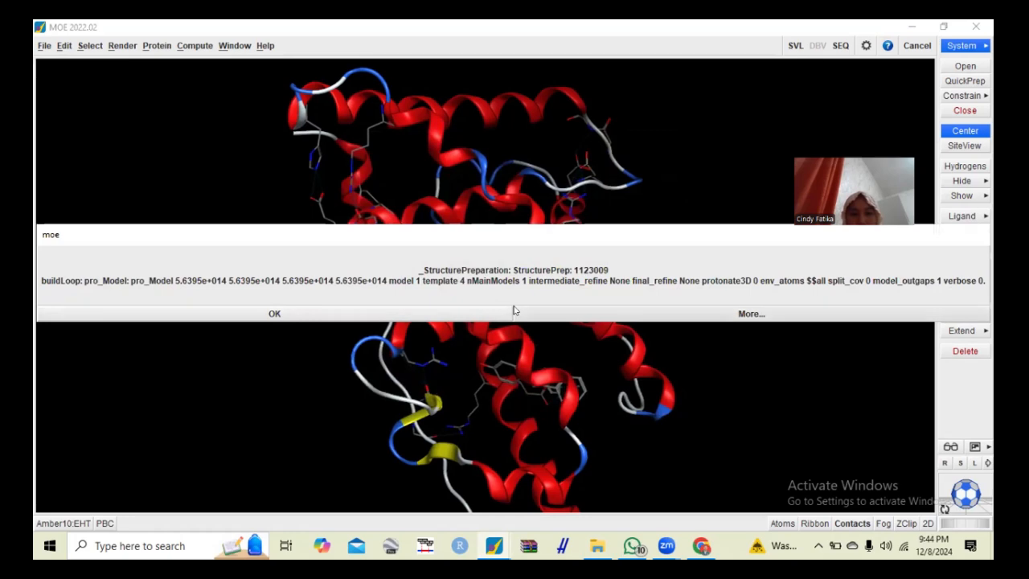
pyautogui.click(363, 312)
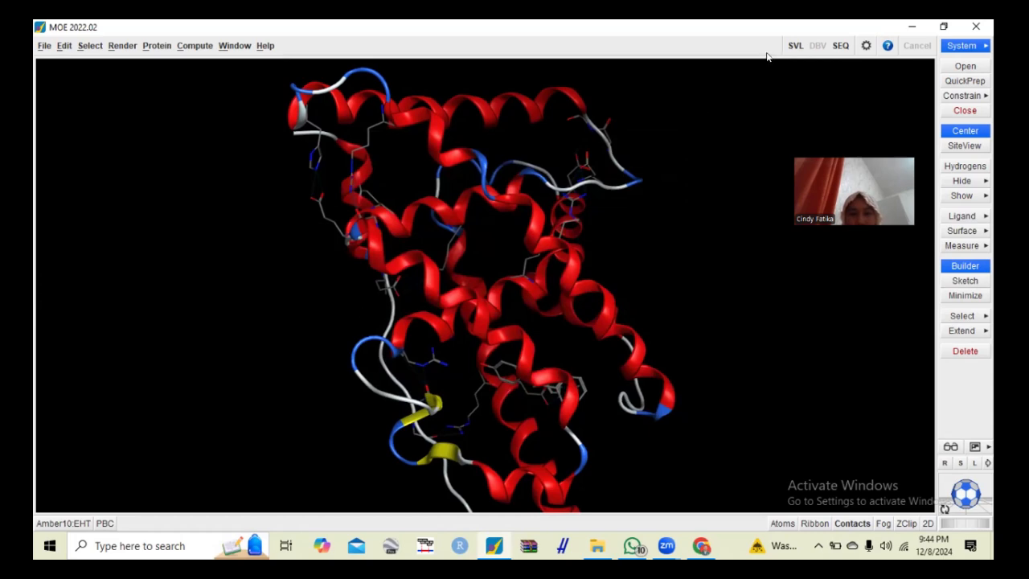
pyautogui.click(794, 47)
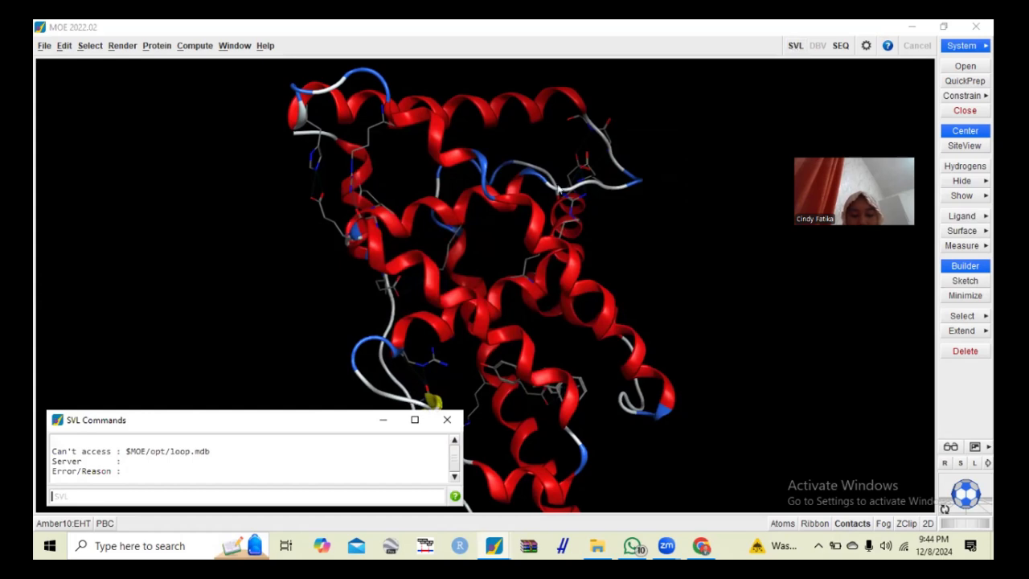
pyautogui.click(446, 418)
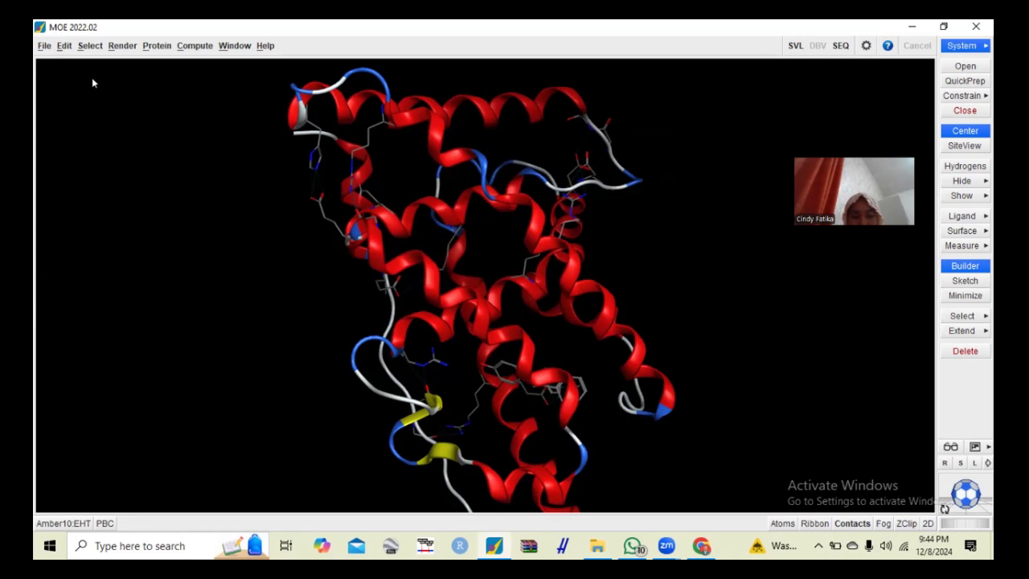
pyautogui.click(45, 47)
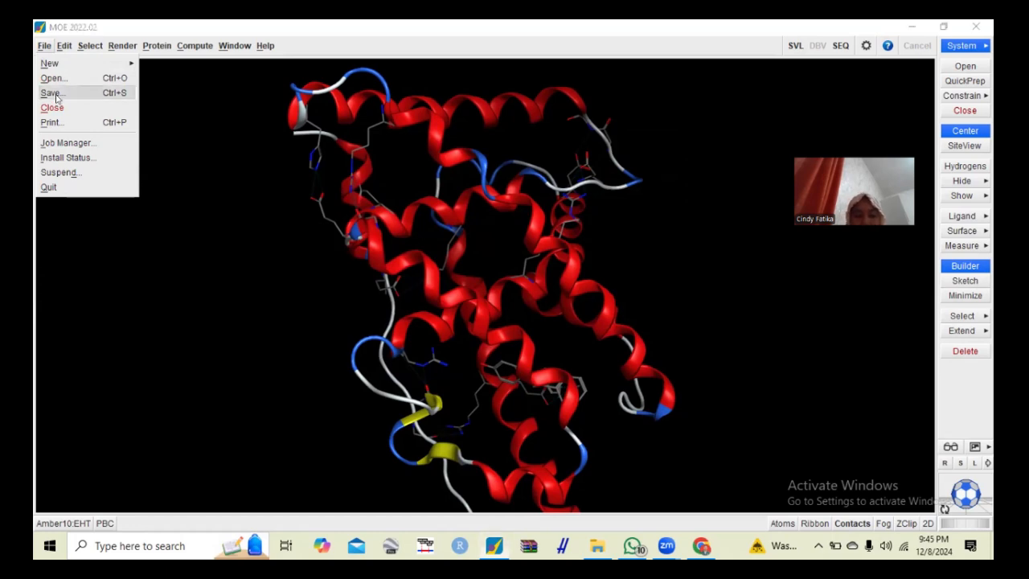
pyautogui.click(55, 94)
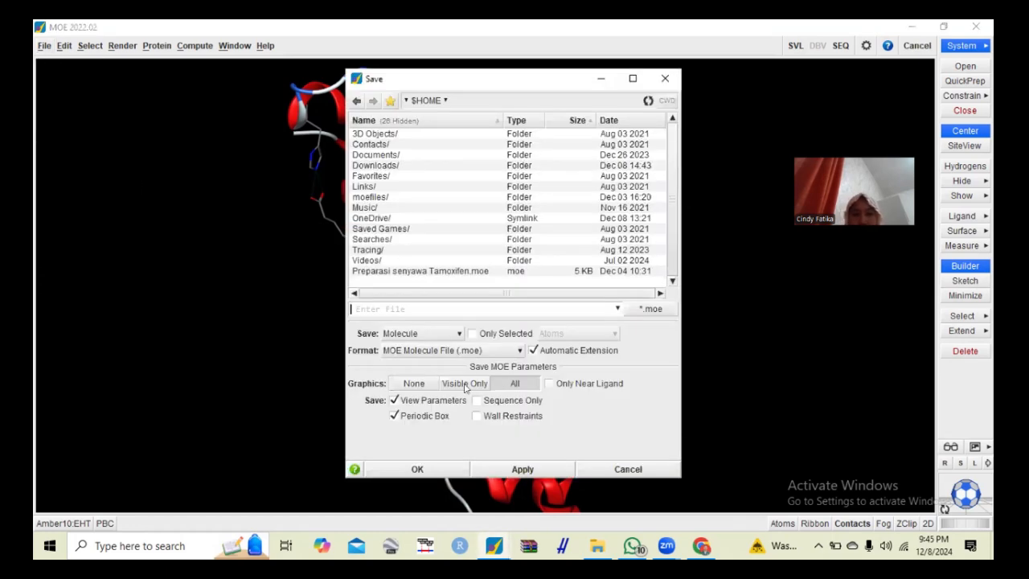
pyautogui.write('HASIL')
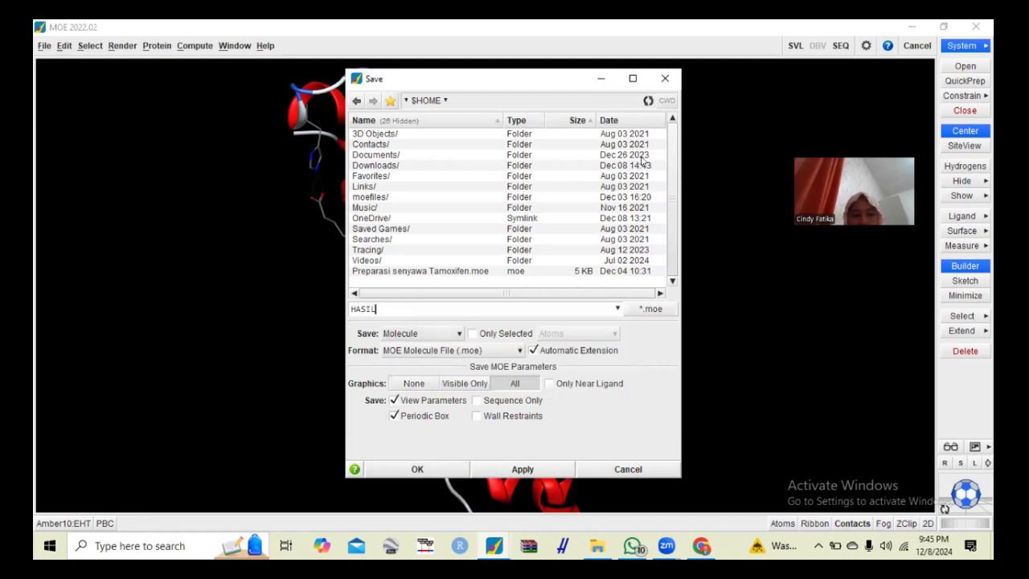
pyautogui.click(664, 79)
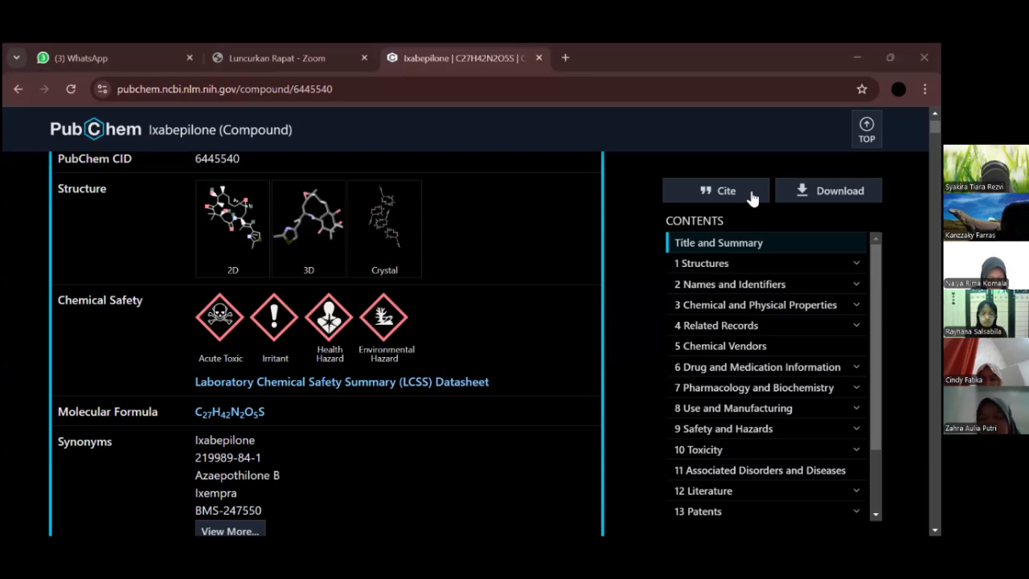
# - Download ixabepilone's 3D Conformer as SDF from PubChem and open Conformer3D_COMPOUND_CID_6445540 (6).sdf as a molecule in MOE
pyautogui.click(805, 197)
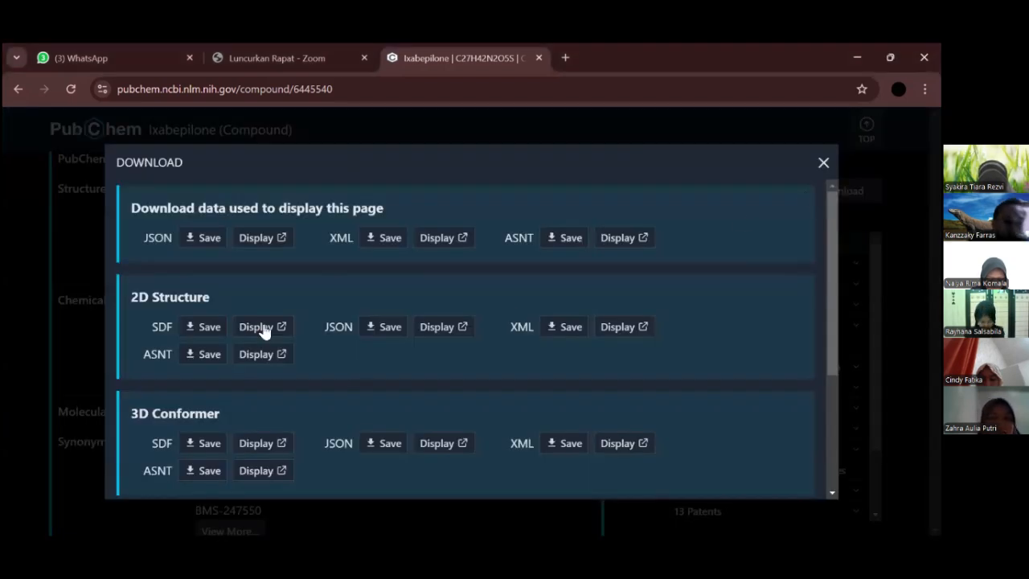
pyautogui.click(208, 443)
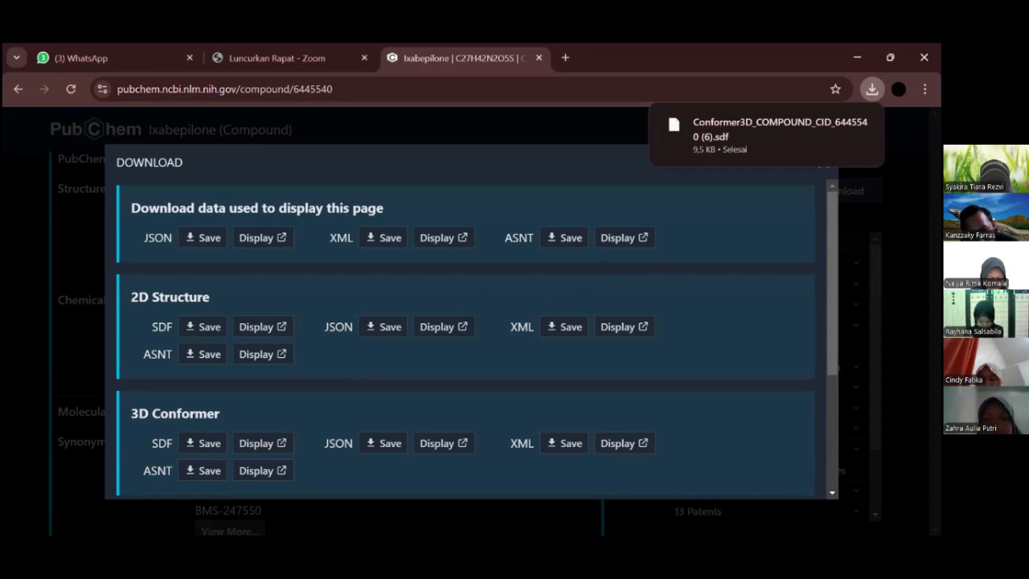
pyautogui.hotkey('alt', 'Tab')
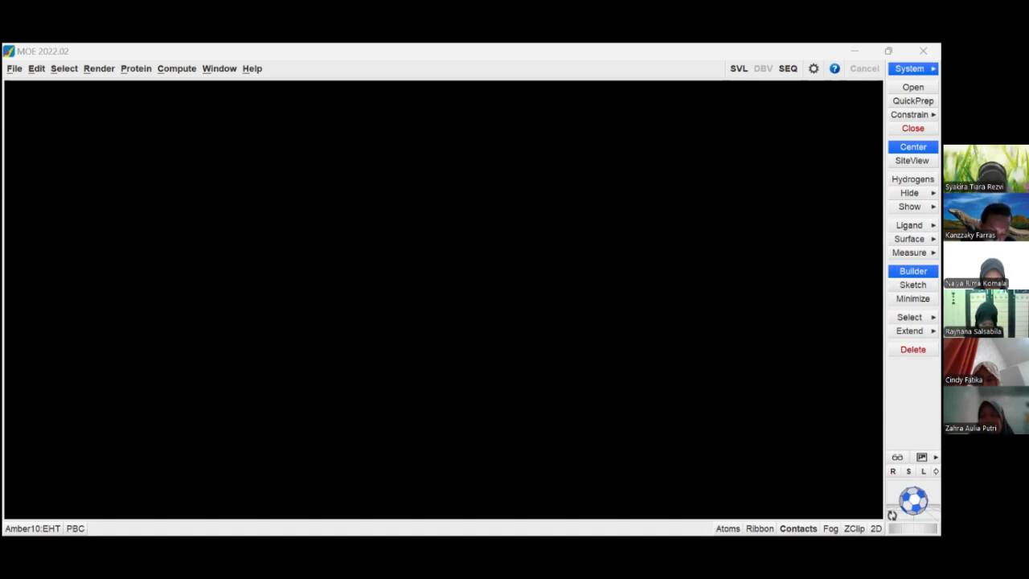
pyautogui.hotkey('ctrl', 'o')
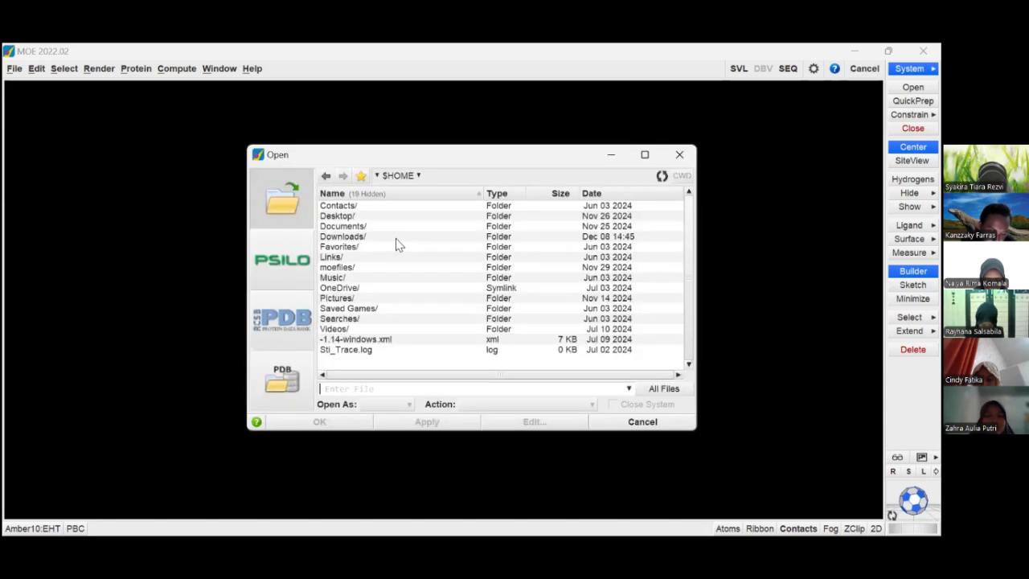
pyautogui.doubleClick(395, 238)
pyautogui.click(604, 195)
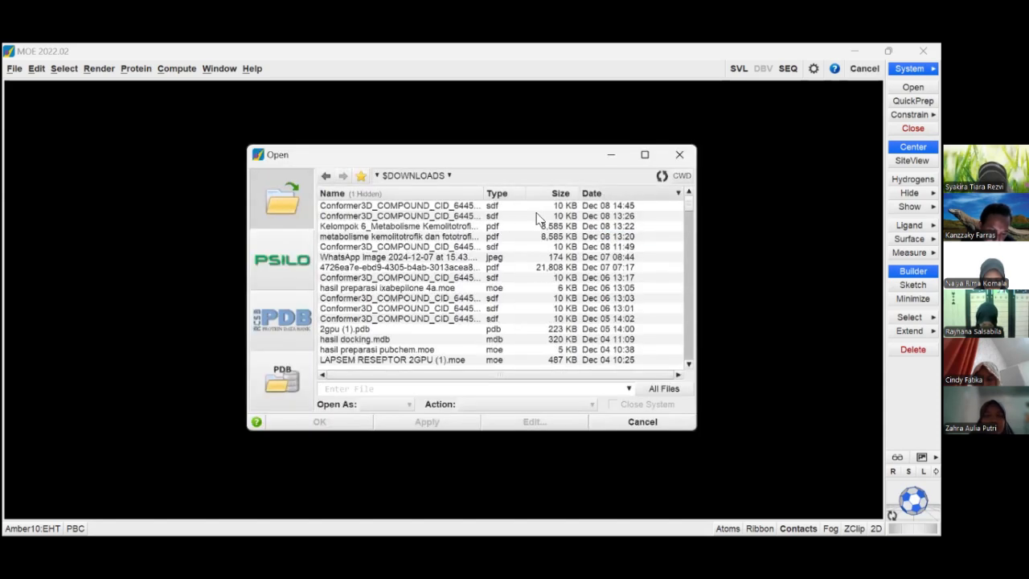
pyautogui.click(475, 207)
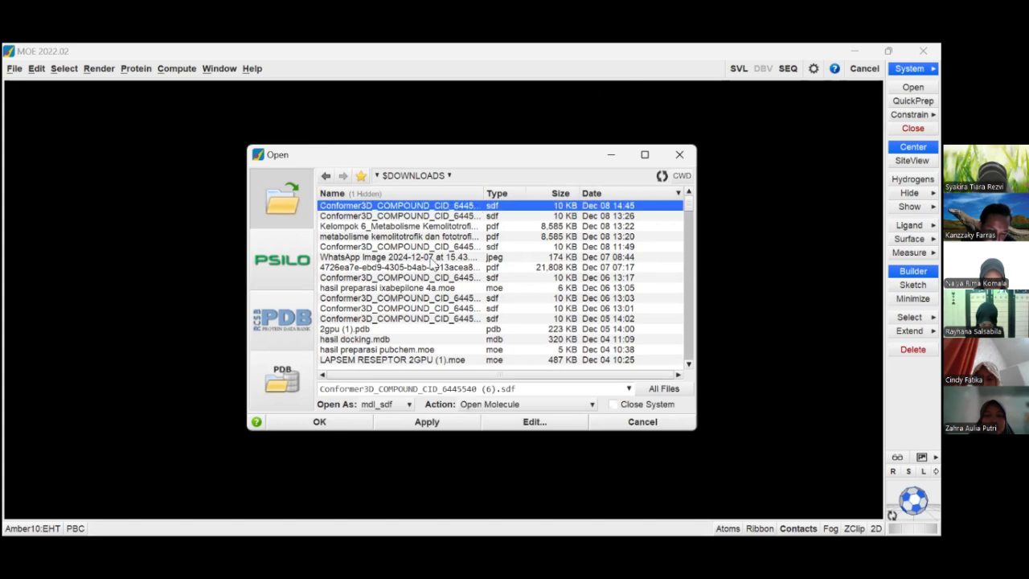
pyautogui.click(331, 427)
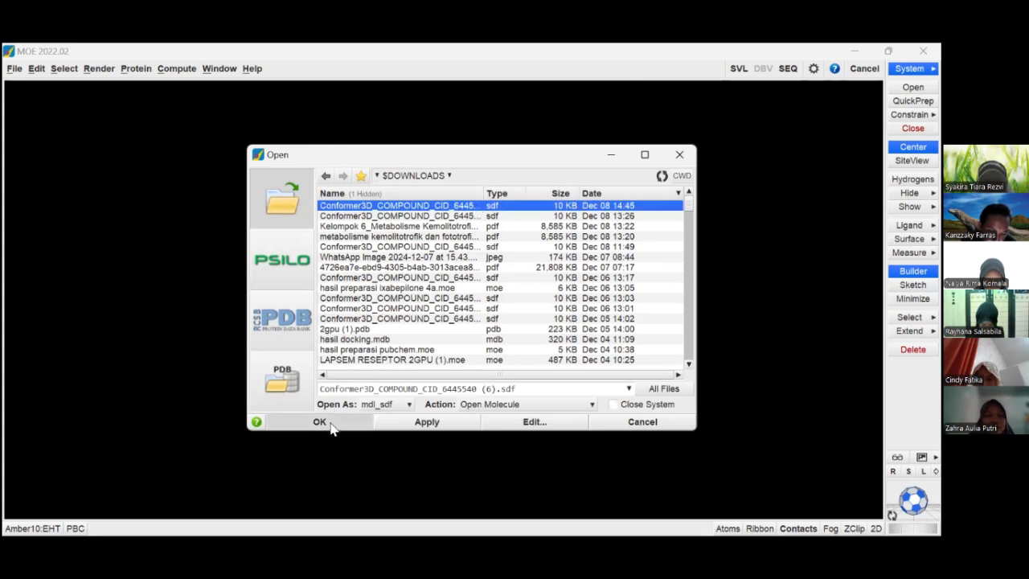
pyautogui.click(438, 344)
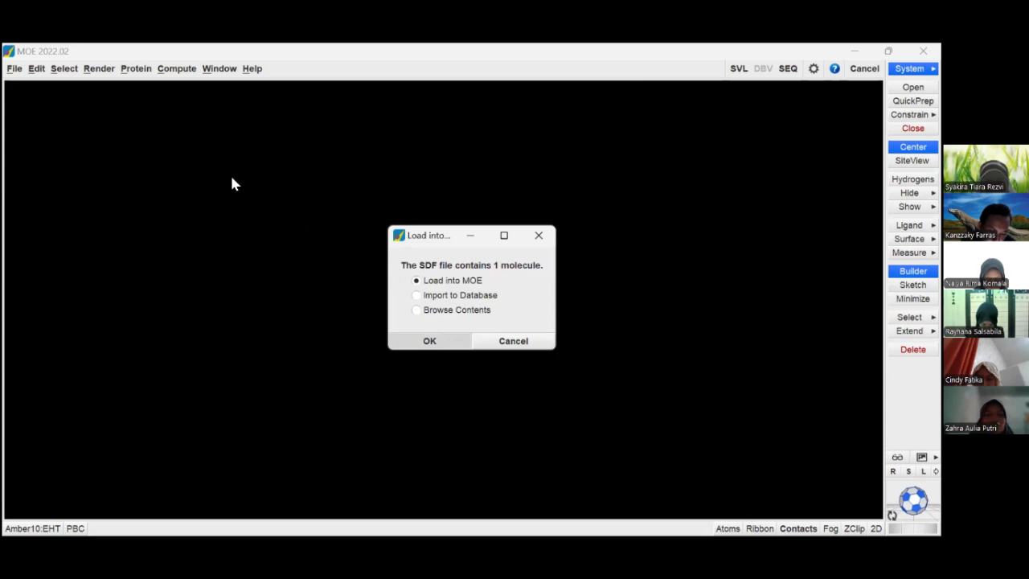
# - Energy-minimize the ixabepilone ligand after fixing its partial charges, using a gradient of 0.0001 RMS kcal/mol/A^2
pyautogui.click(178, 69)
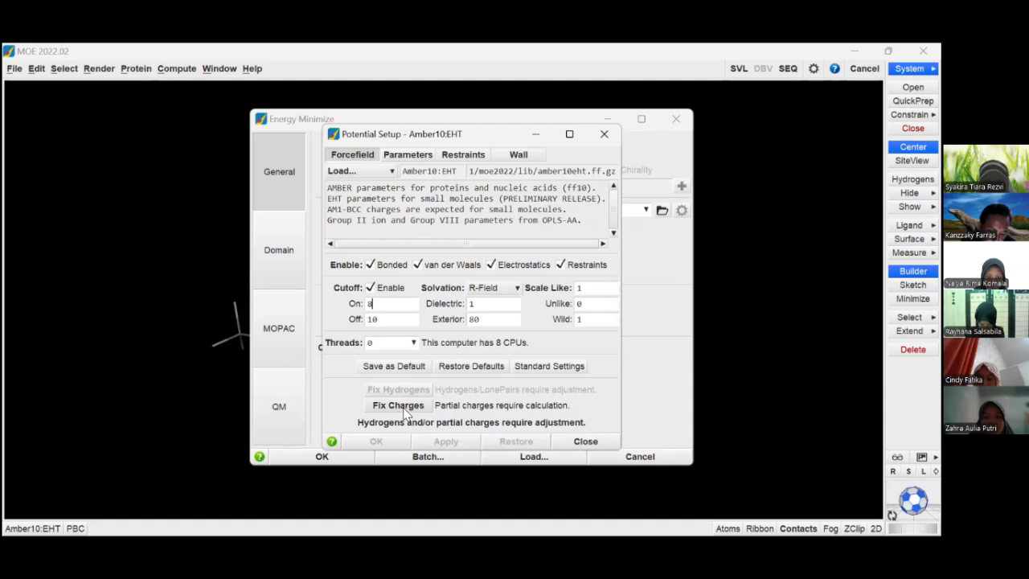
pyautogui.click(400, 409)
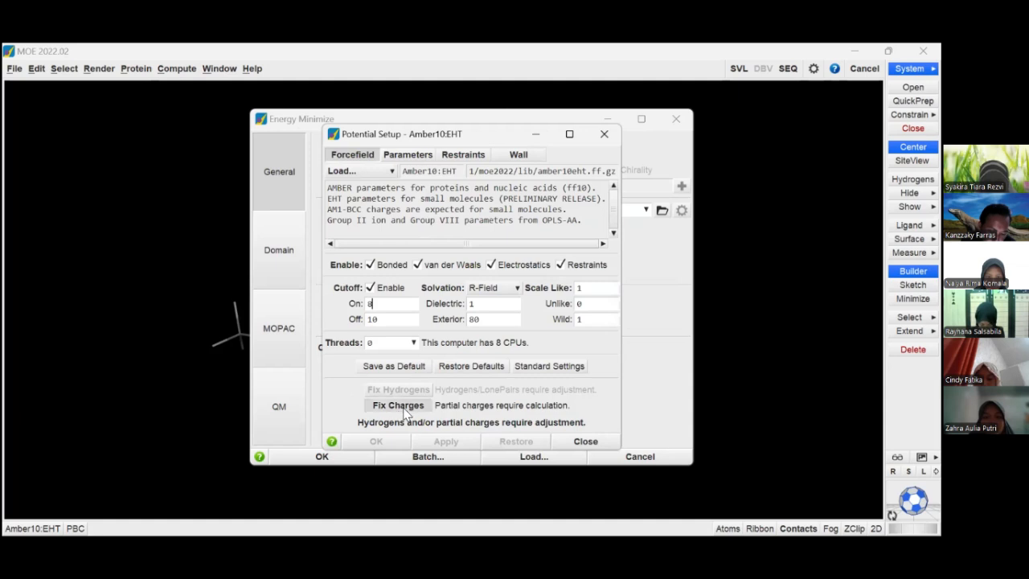
pyautogui.click(575, 444)
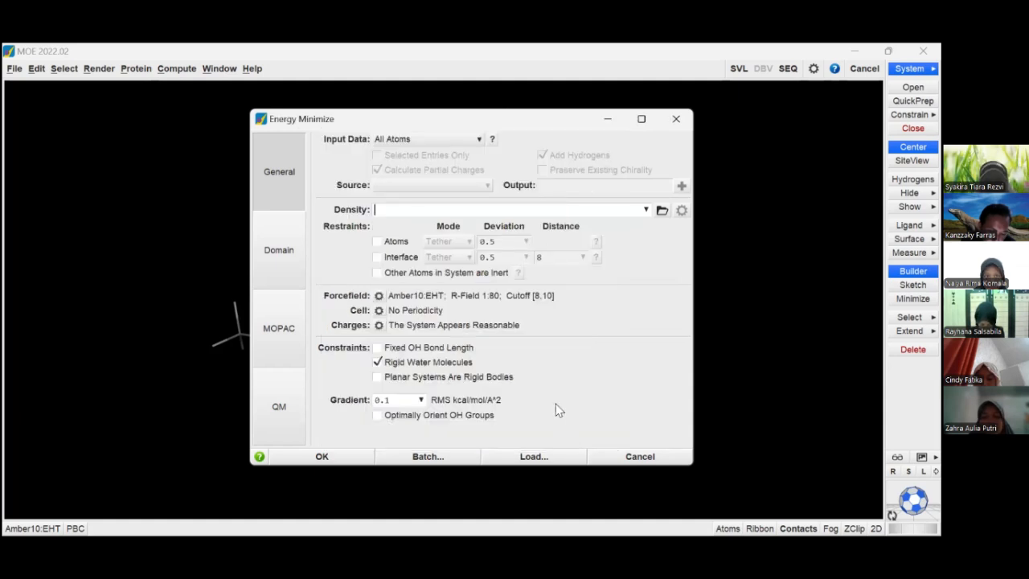
pyautogui.click(421, 400)
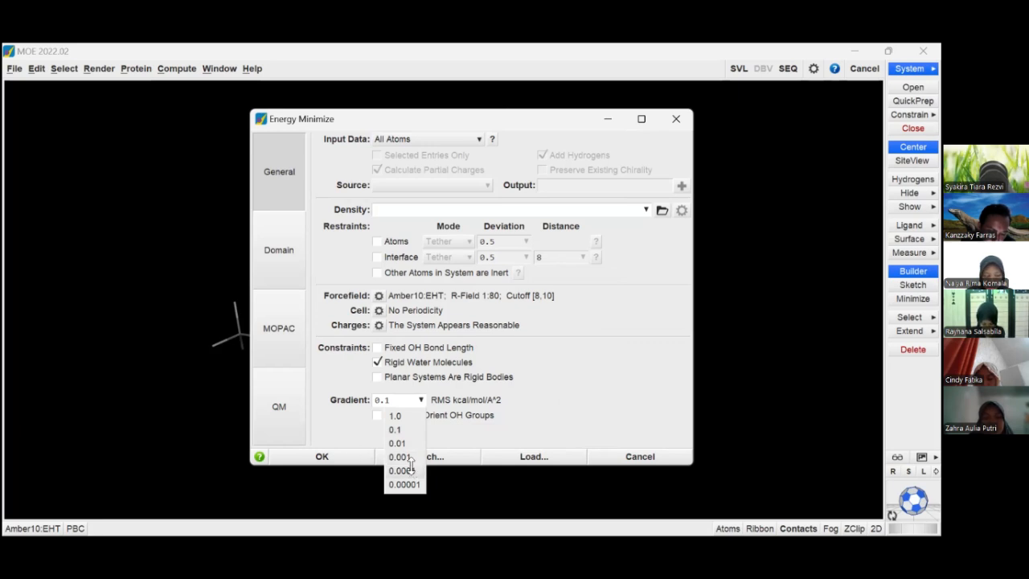
pyautogui.click(410, 471)
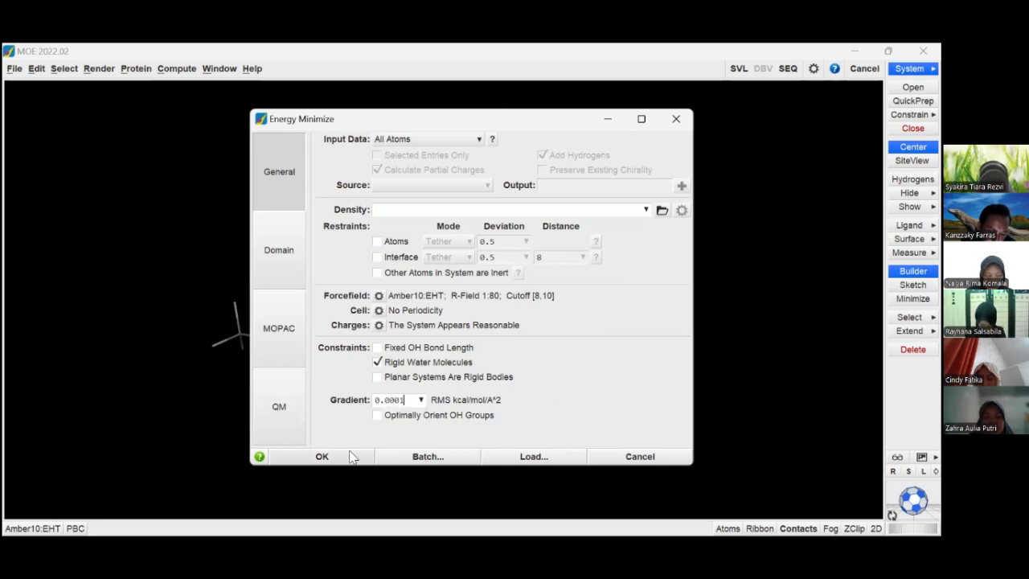
pyautogui.click(350, 457)
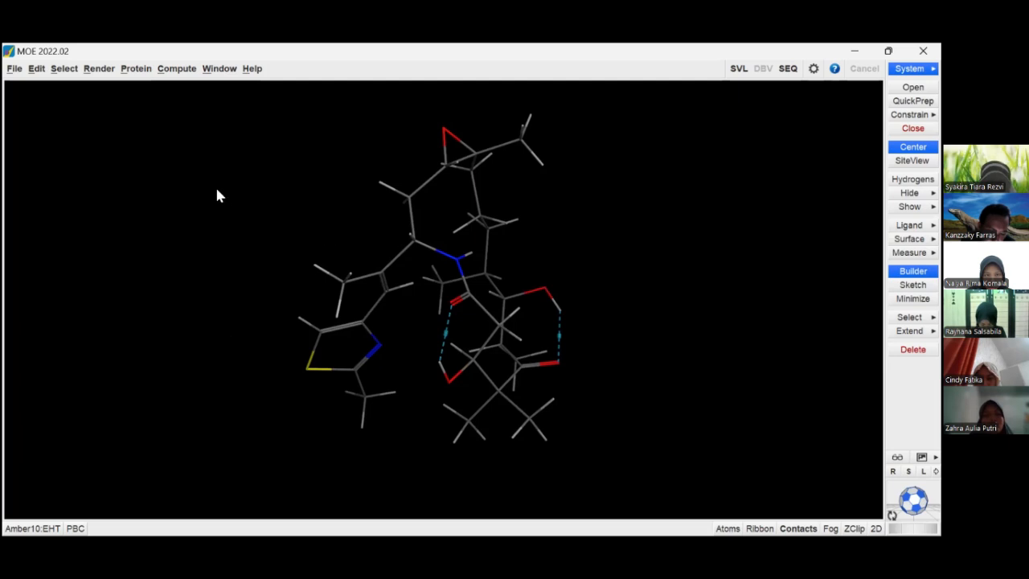
# - Save the minimized ligand in Downloads as a MOE Molecule File named hasil preparasi
pyautogui.click(17, 70)
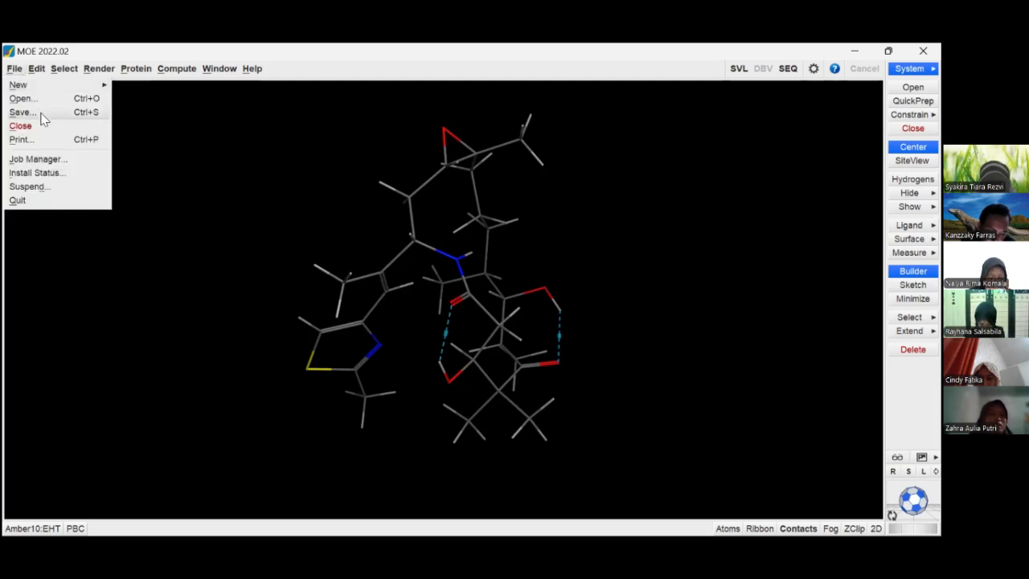
pyautogui.doubleClick(327, 185)
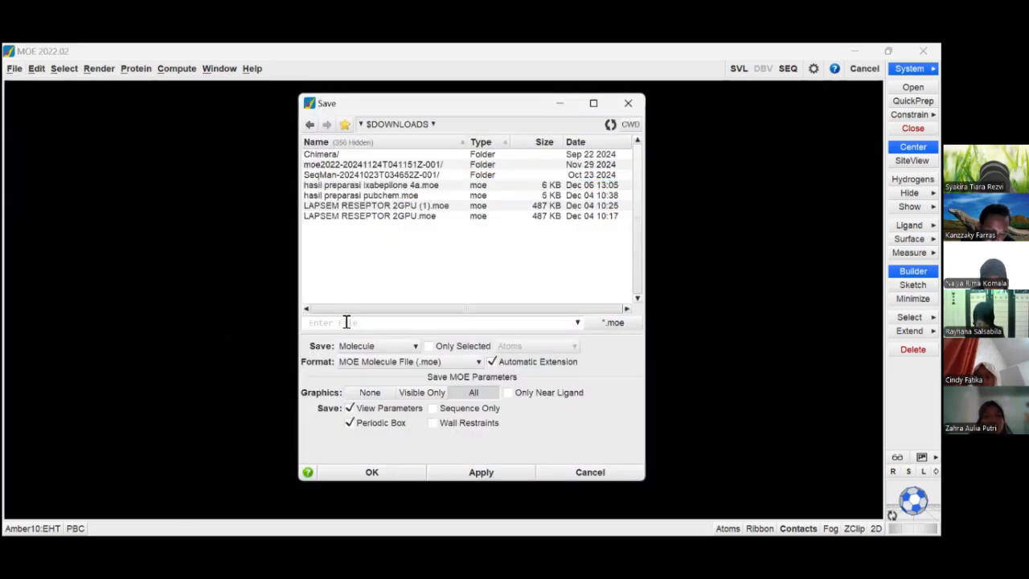
pyautogui.write('has')
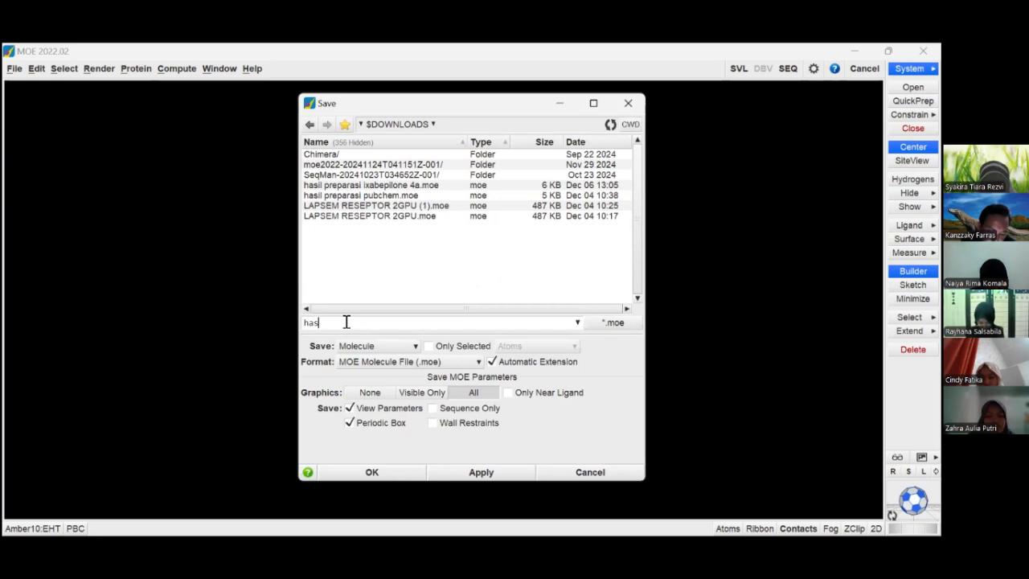
pyautogui.write('il pre')
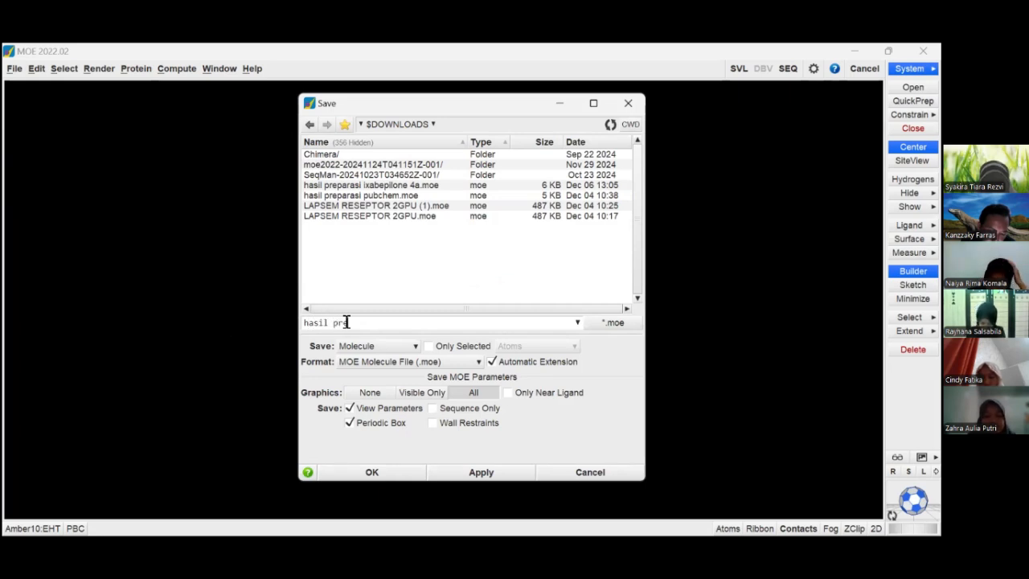
pyautogui.write('parasi')
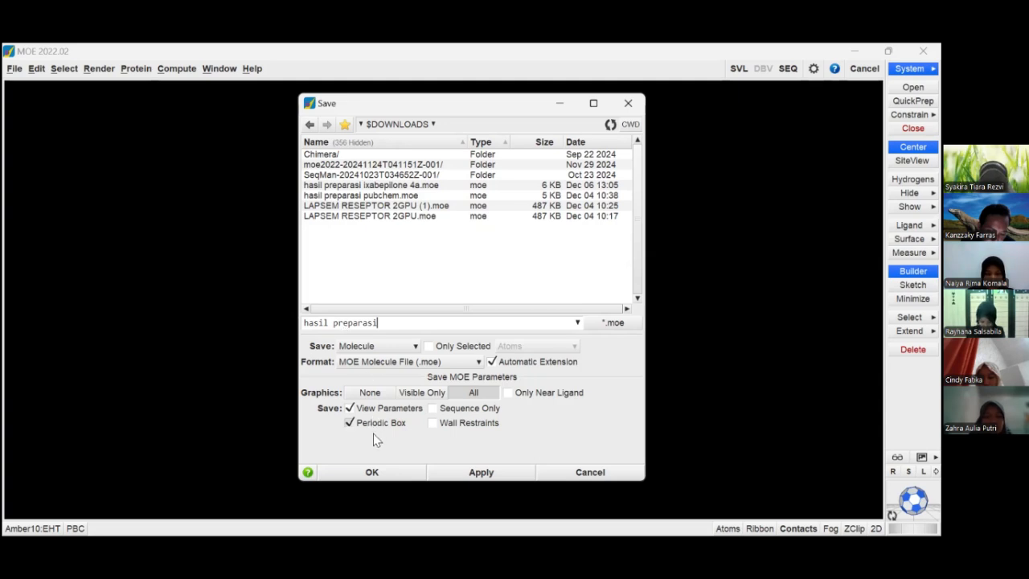
pyautogui.click(374, 471)
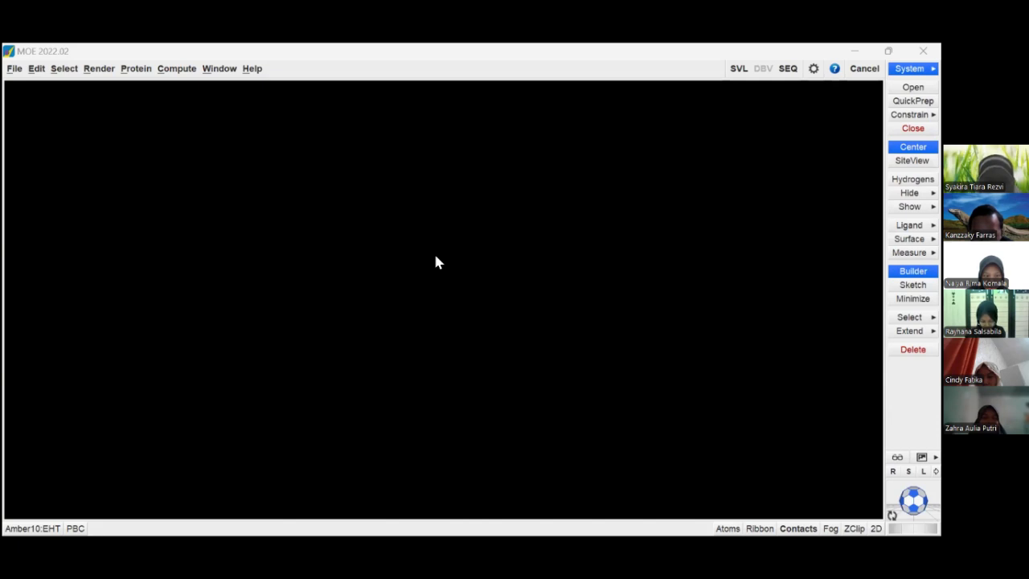
# - Open the prepared receptor LAPSEM RESEPTOR 2GPU.moe from the Documents/SMESTER 5 folder as a molecule
pyautogui.click(435, 256)
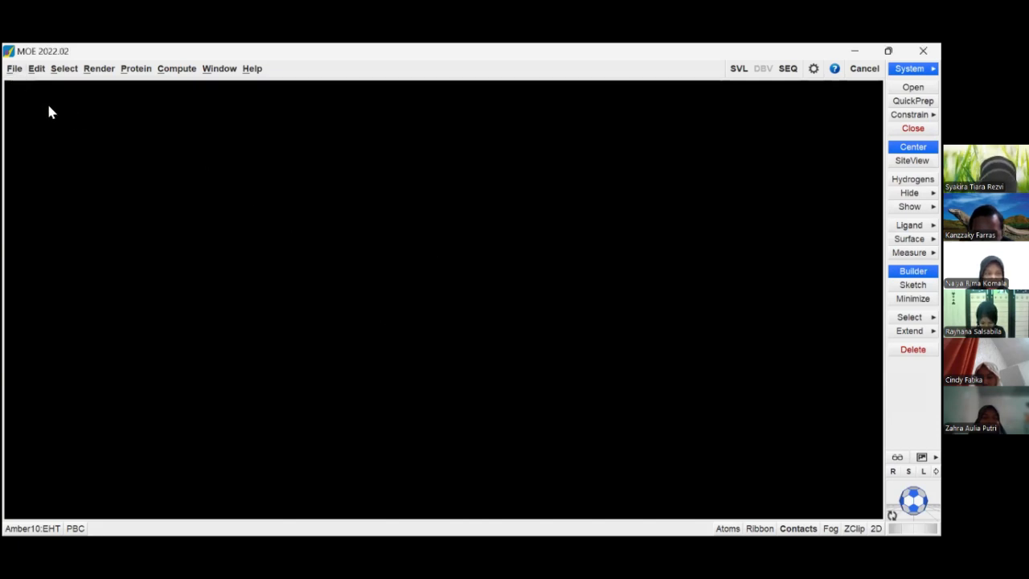
pyautogui.click(13, 70)
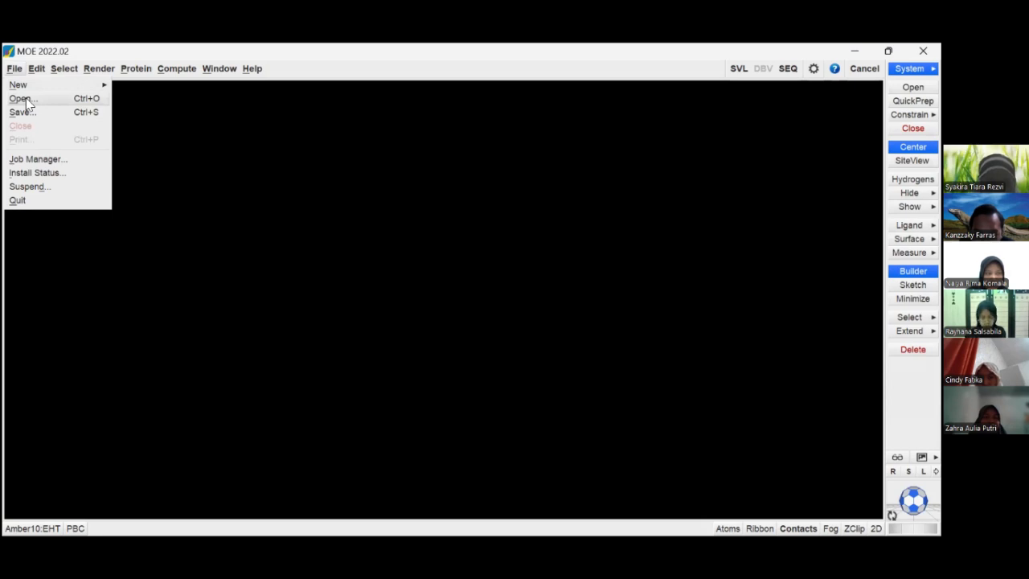
pyautogui.click(20, 99)
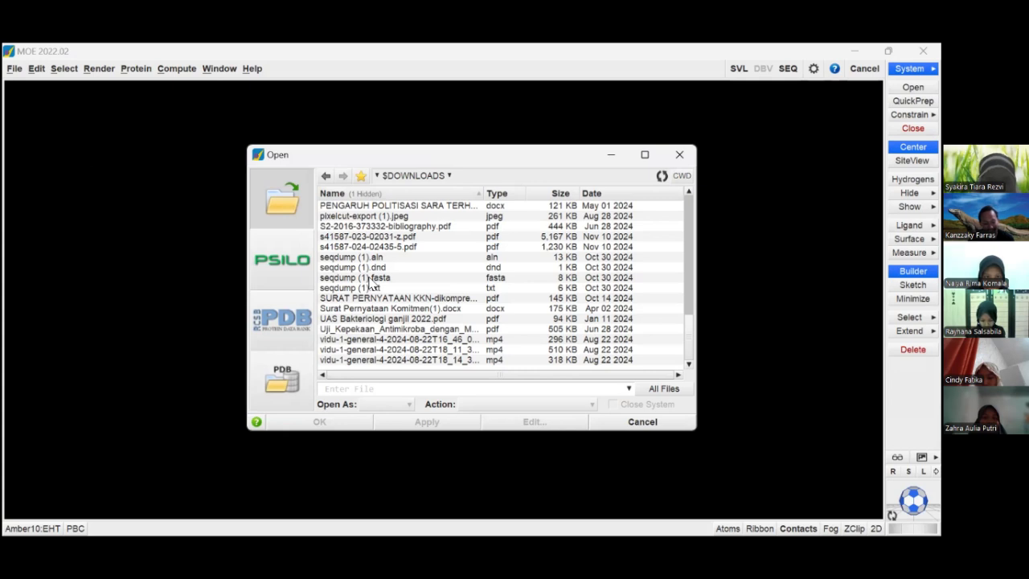
pyautogui.click(325, 177)
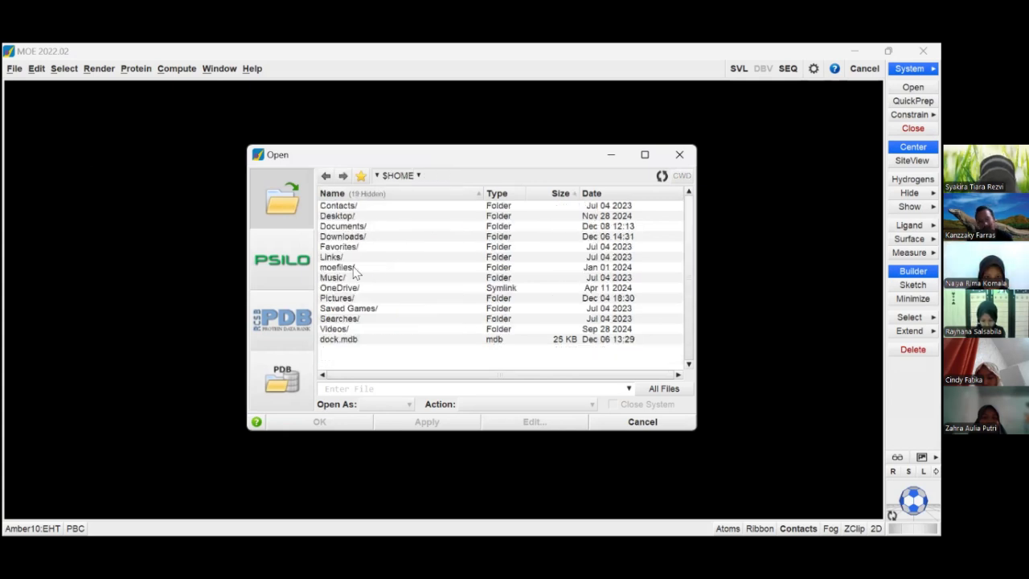
pyautogui.doubleClick(352, 227)
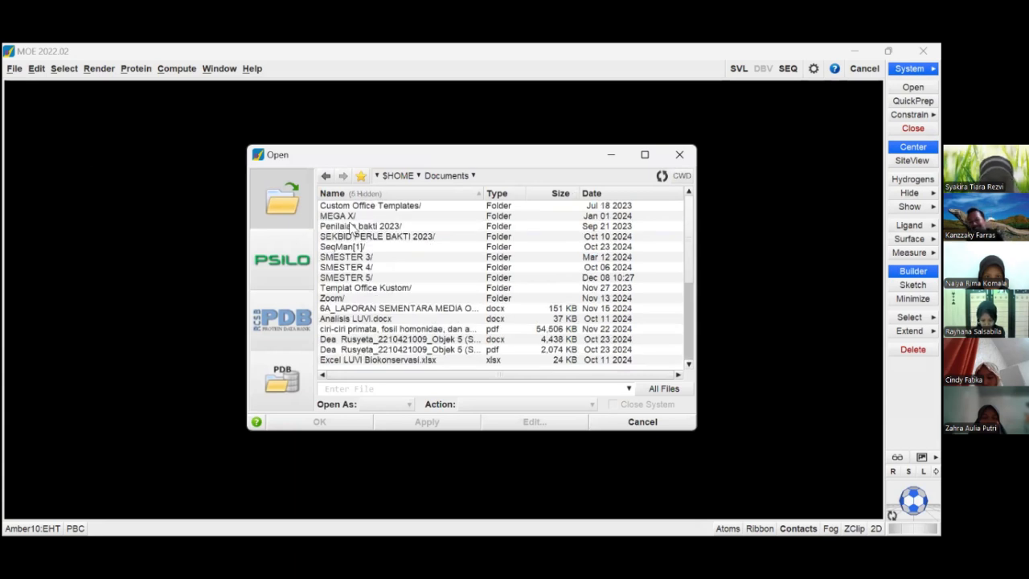
pyautogui.scroll(-3, 384, 303)
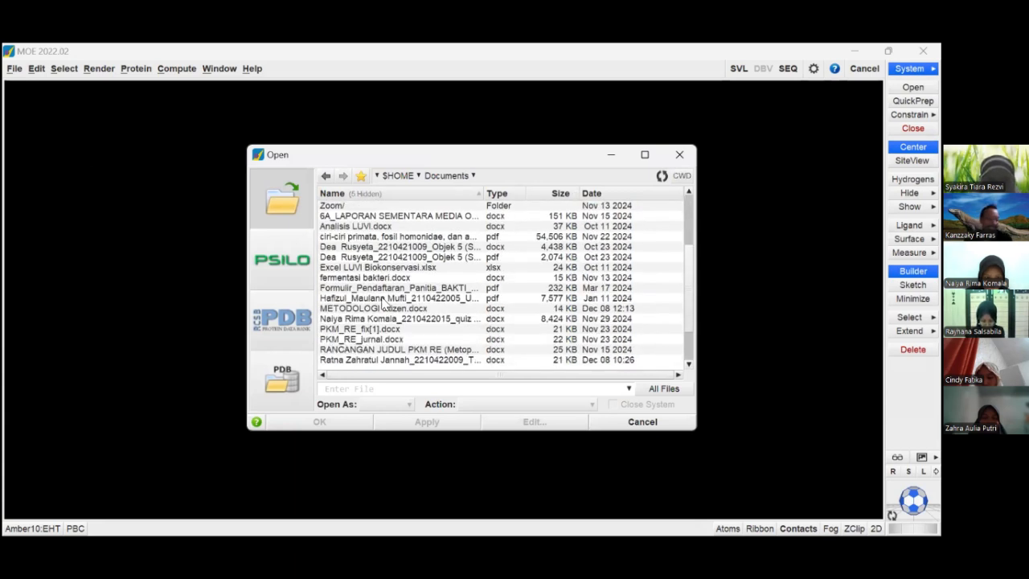
pyautogui.scroll(3, 383, 303)
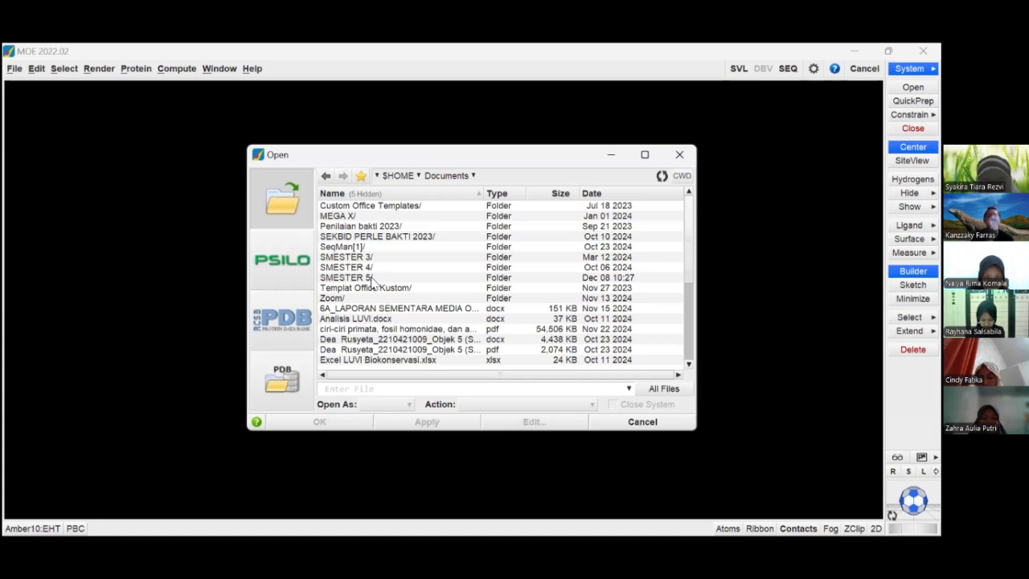
pyautogui.doubleClick(346, 277)
pyautogui.scroll(-2, 372, 282)
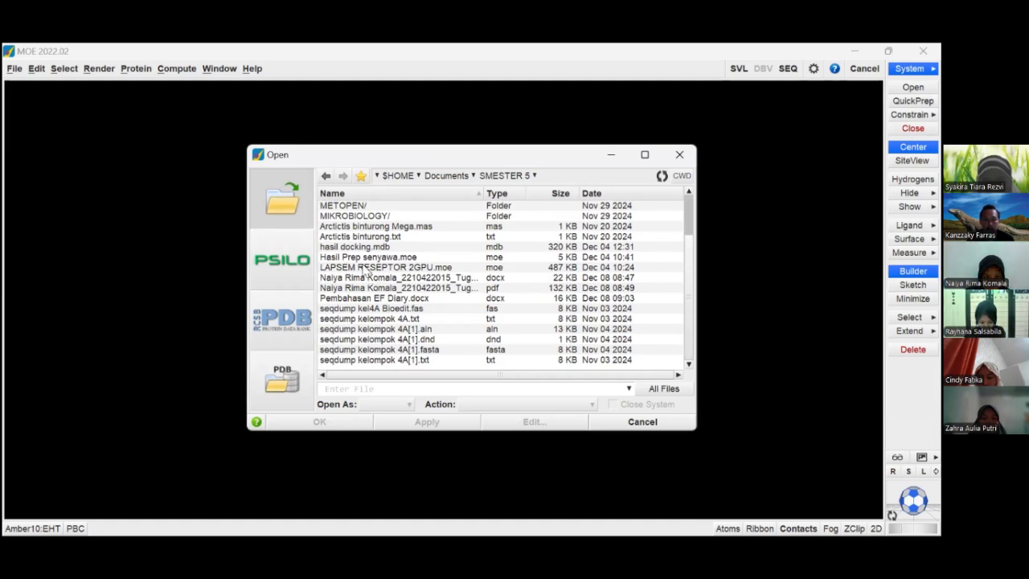
pyautogui.click(369, 267)
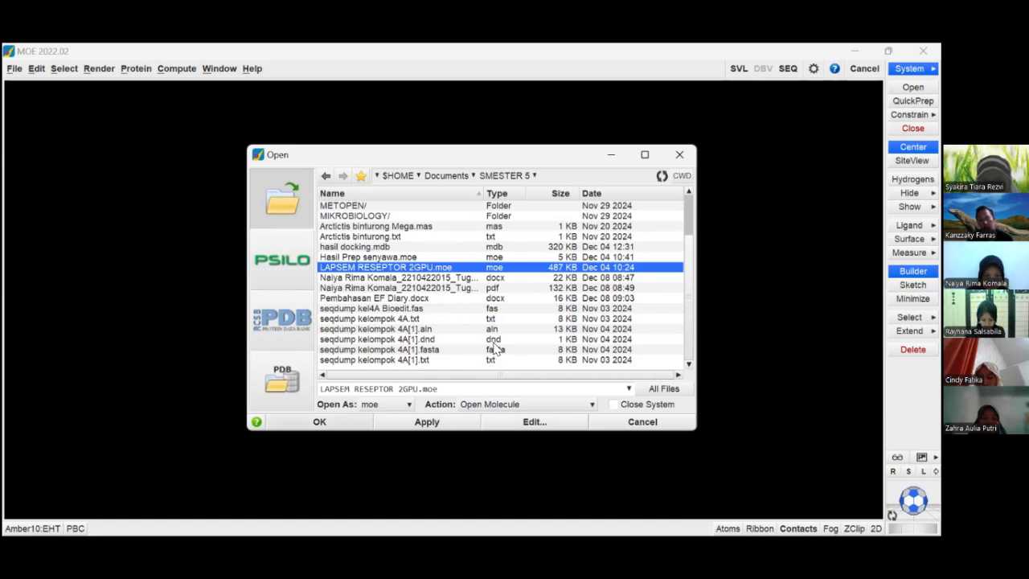
pyautogui.press('Return')
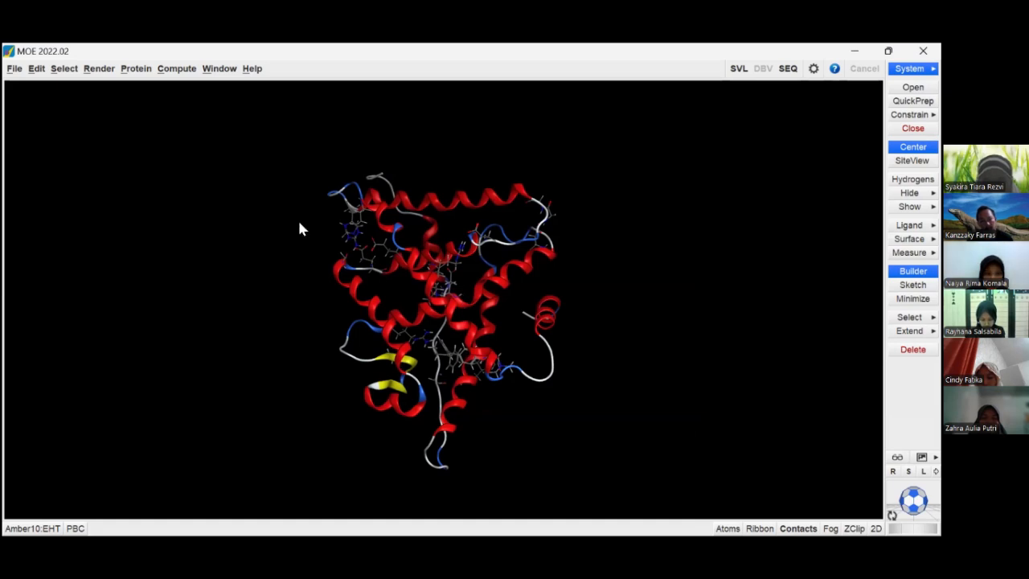
# - Set up a Dock run with hasil preparasi ixabepilone 4a.moe from Documents/SMESTER 5/BIOINFOR PRA UAS as the ligand file
pyautogui.click(173, 71)
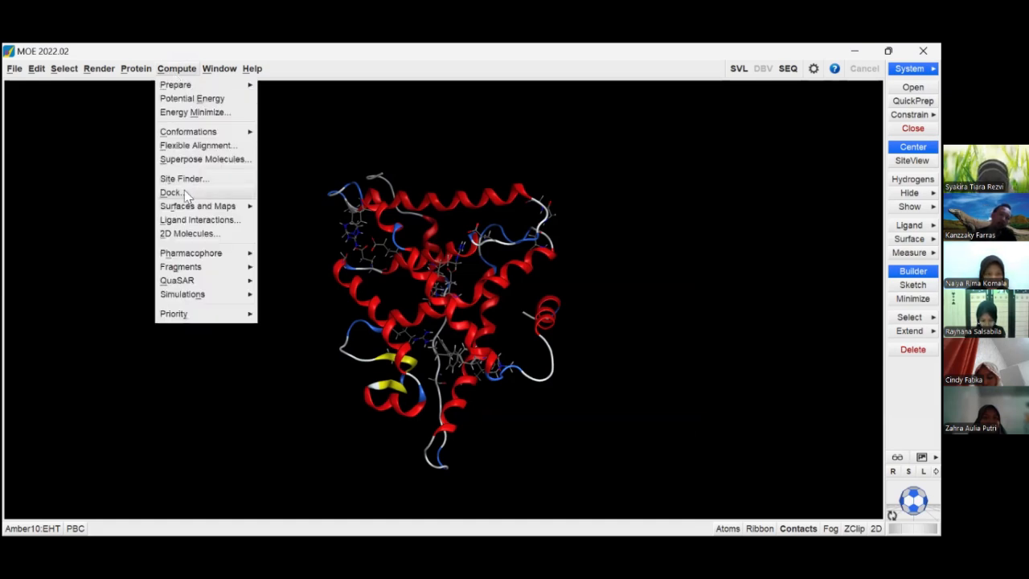
pyautogui.click(209, 196)
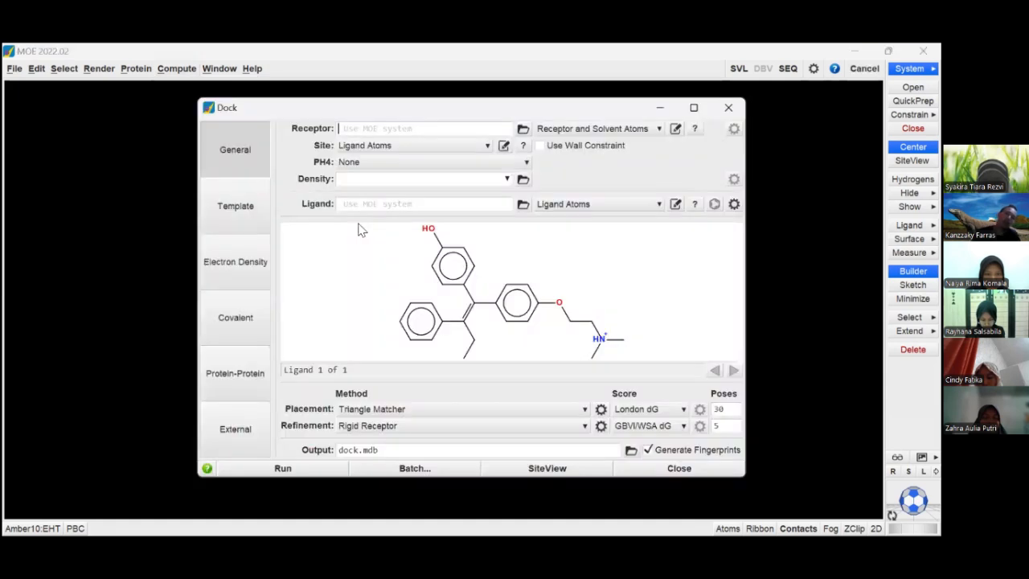
pyautogui.click(522, 205)
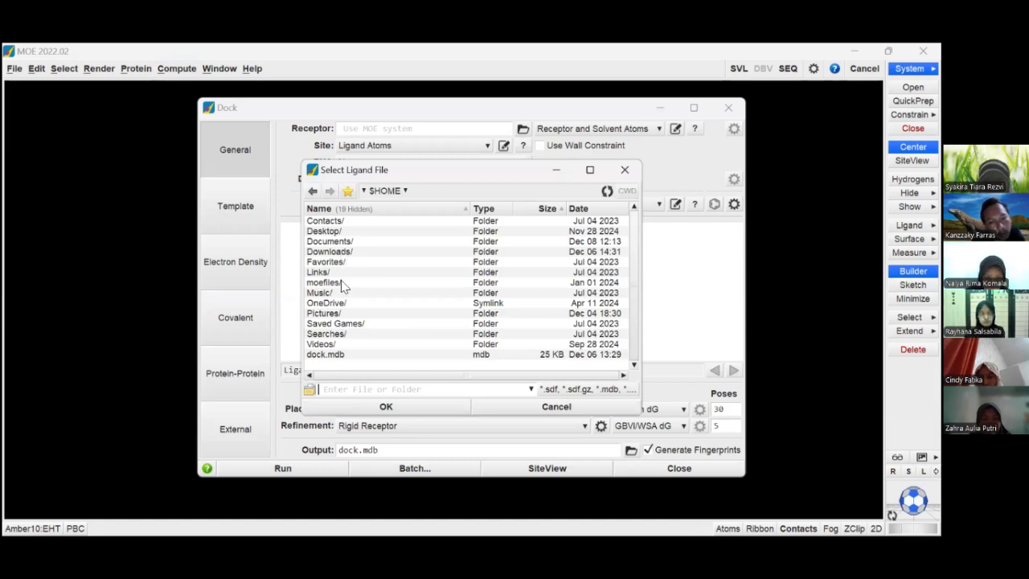
pyautogui.doubleClick(336, 241)
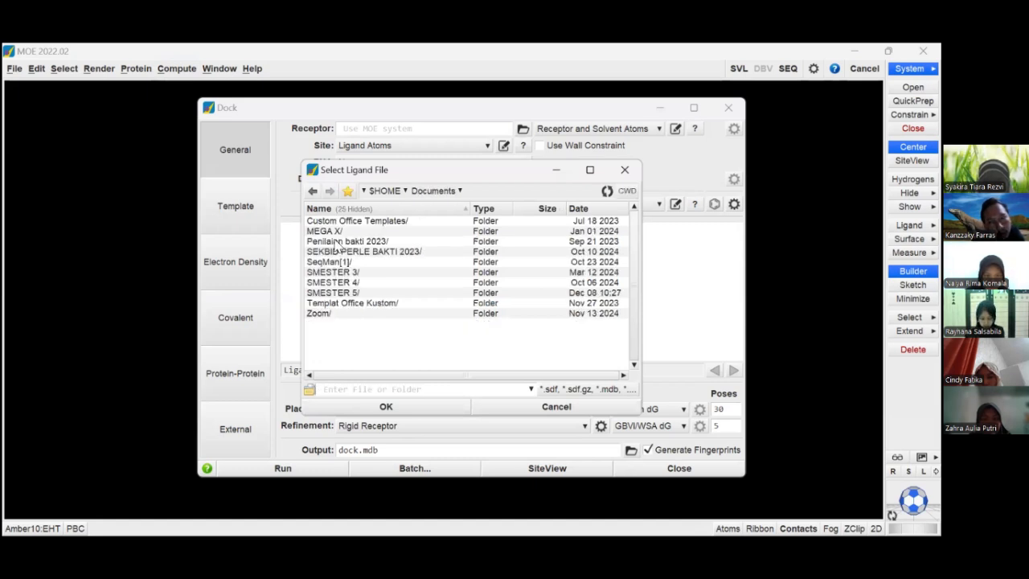
pyautogui.doubleClick(354, 292)
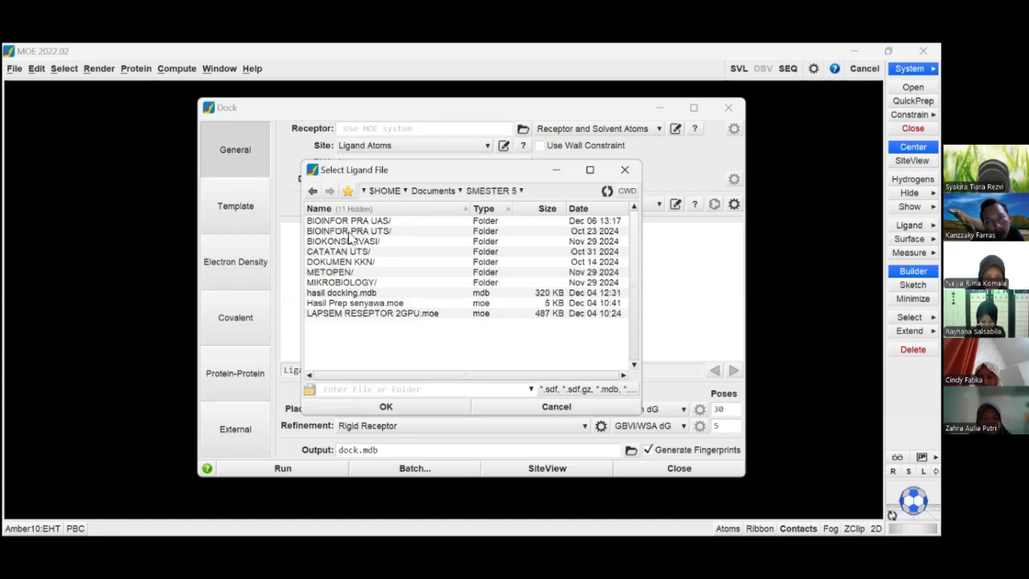
pyautogui.doubleClick(345, 223)
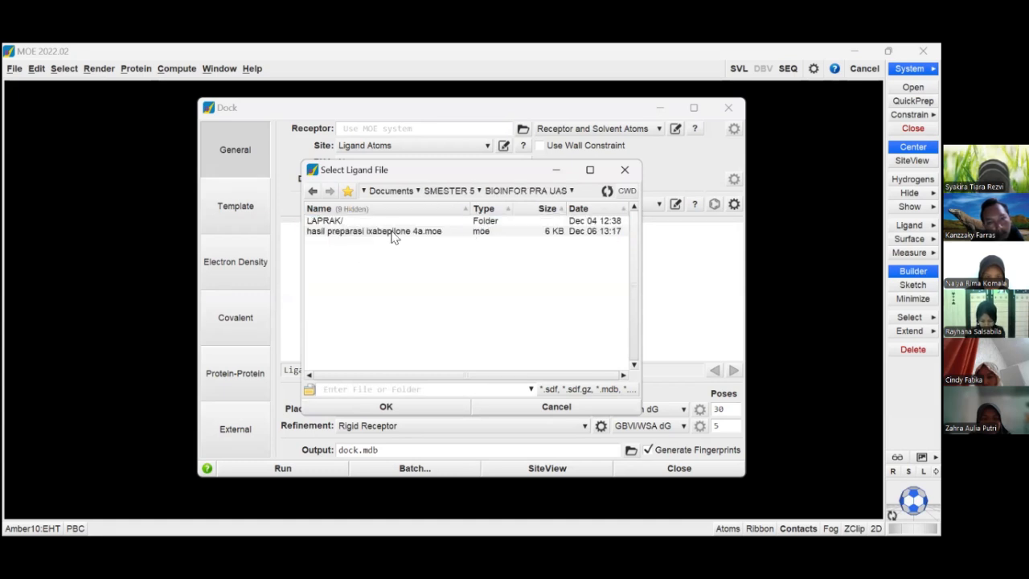
pyautogui.click(393, 232)
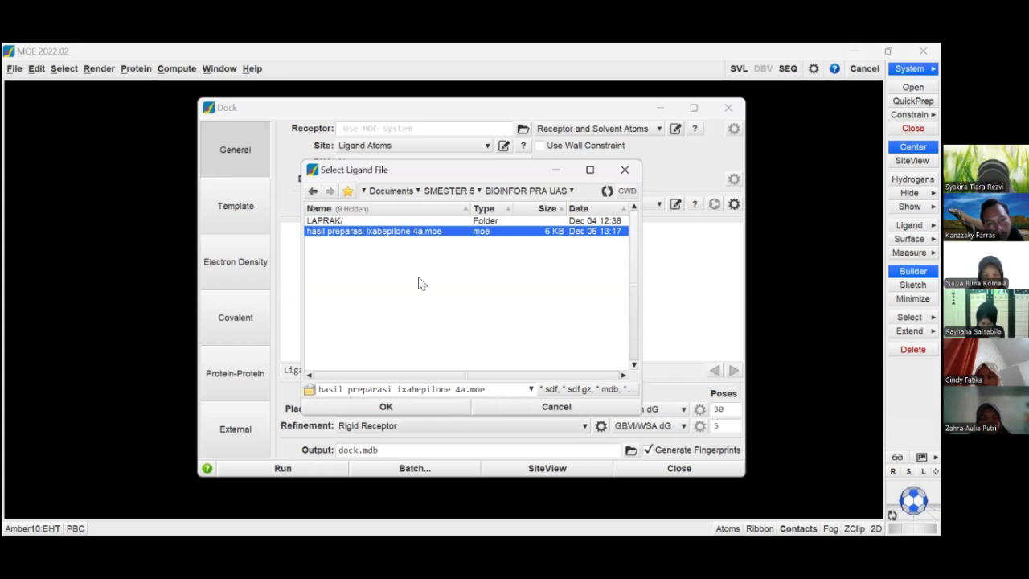
pyautogui.press('Return')
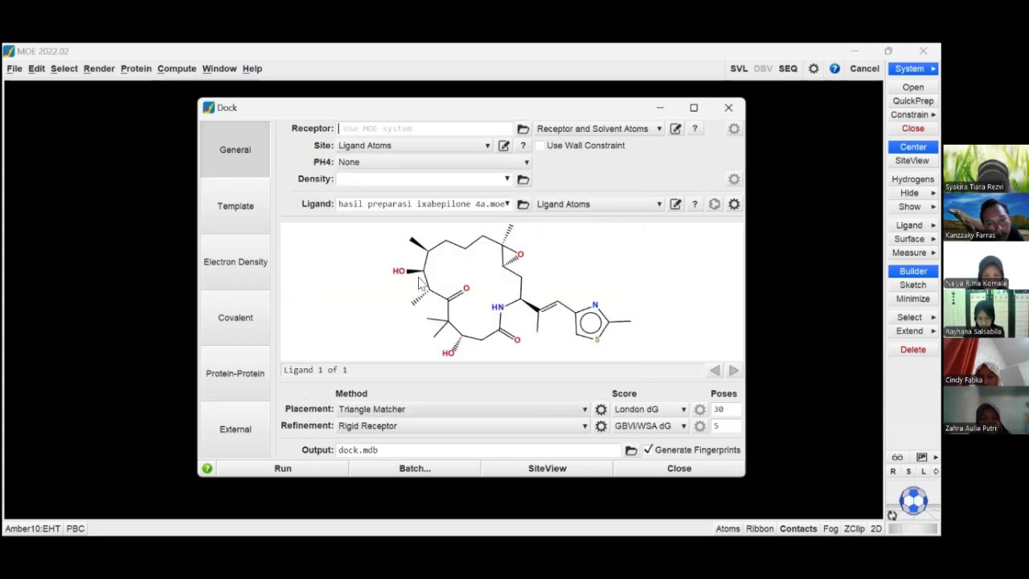
# - Run the docking with output to dock.mdb, agreeing to resume the docking run, and monitor it in the SVL Commands log
pyautogui.press('Return')
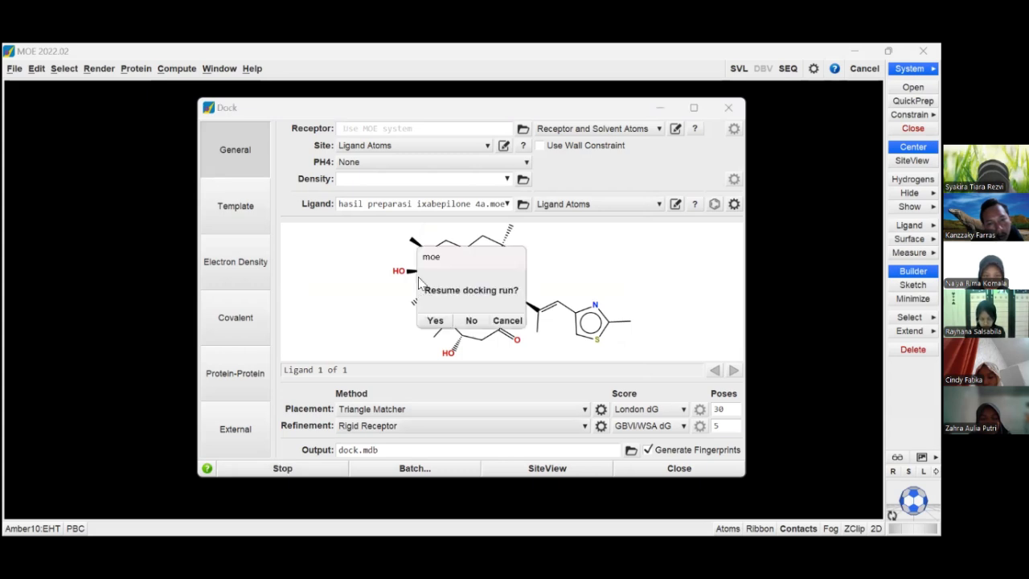
pyautogui.click(435, 323)
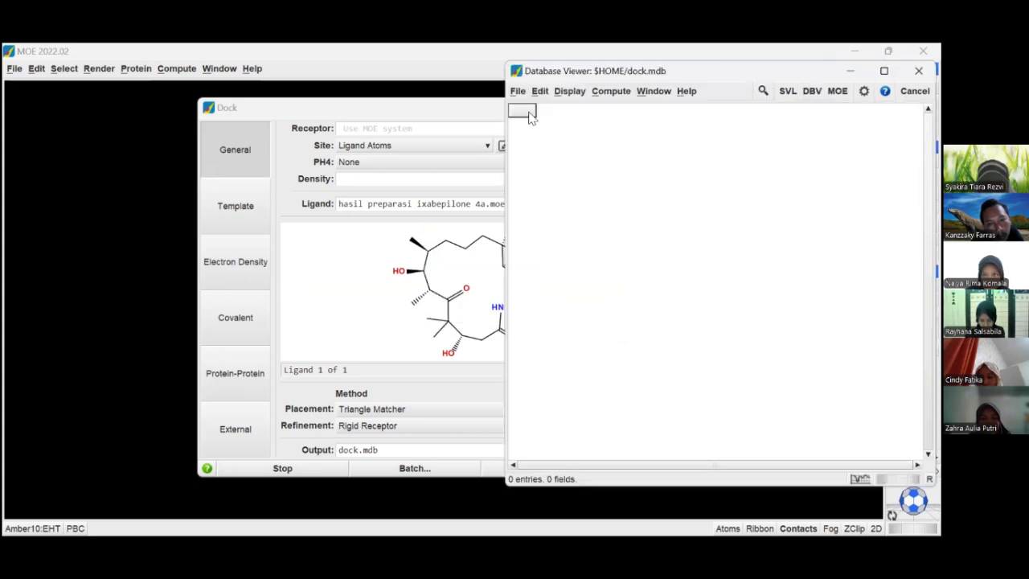
pyautogui.click(789, 92)
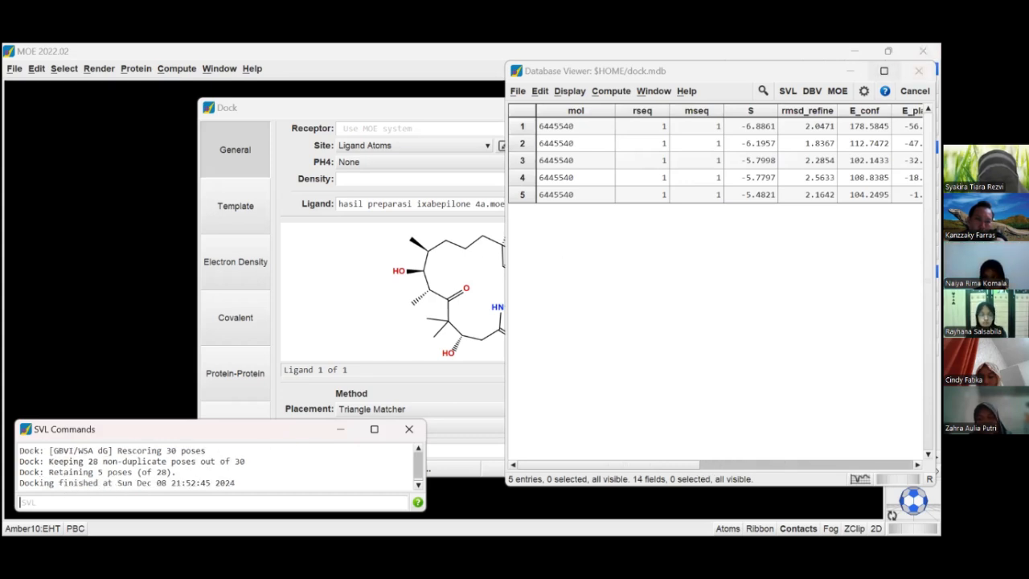
# - Maximize the dock.mdb database viewer and enlarge its row height to display the structures of the docked poses
pyautogui.click(883, 71)
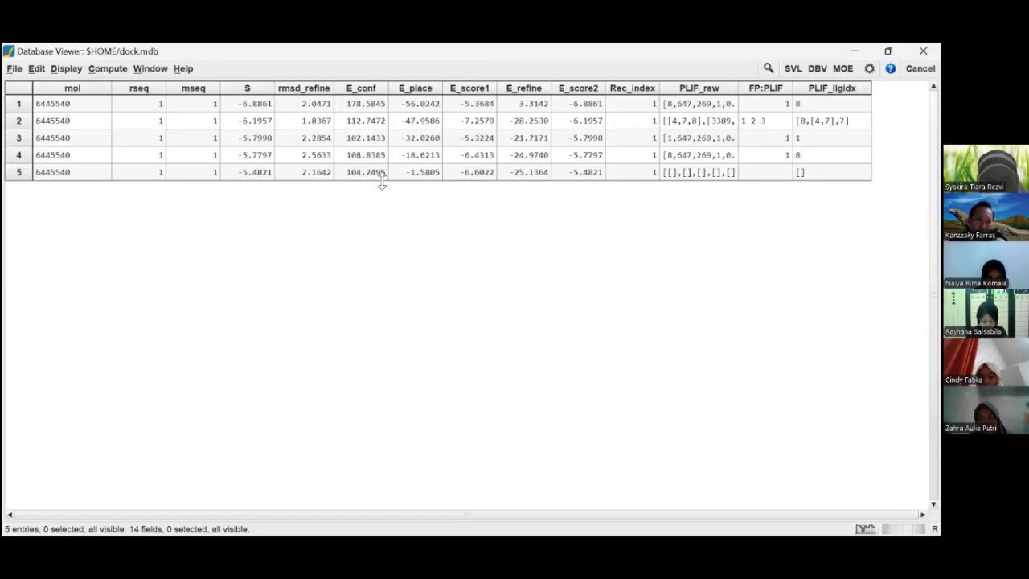
pyautogui.moveTo(374, 268); pyautogui.dragTo(375, 241)
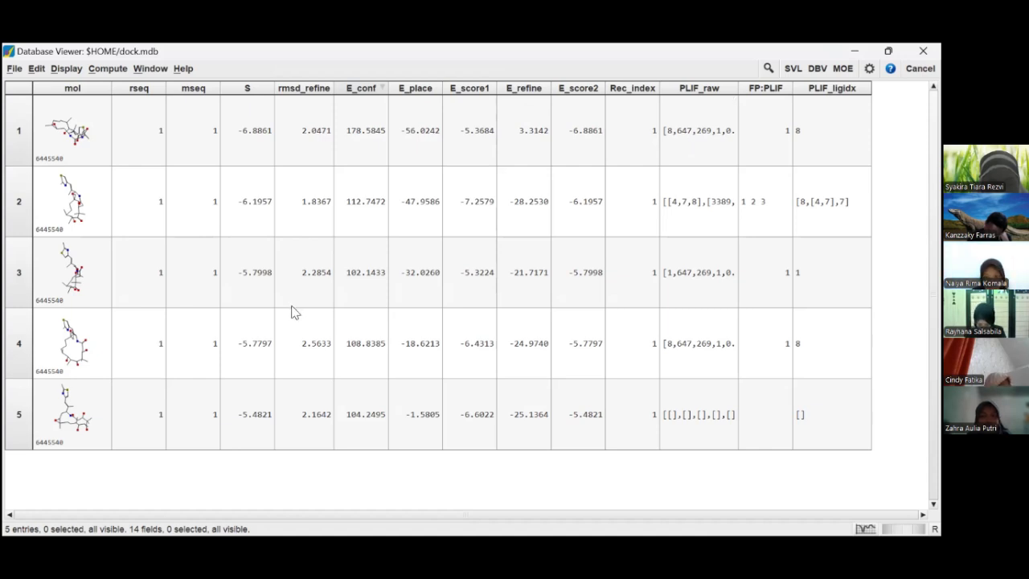
# - Close the dock.mdb database viewer and minimize the Dock and SVL Commands windows to clear the view of the receptor
pyautogui.doubleClick(201, 448)
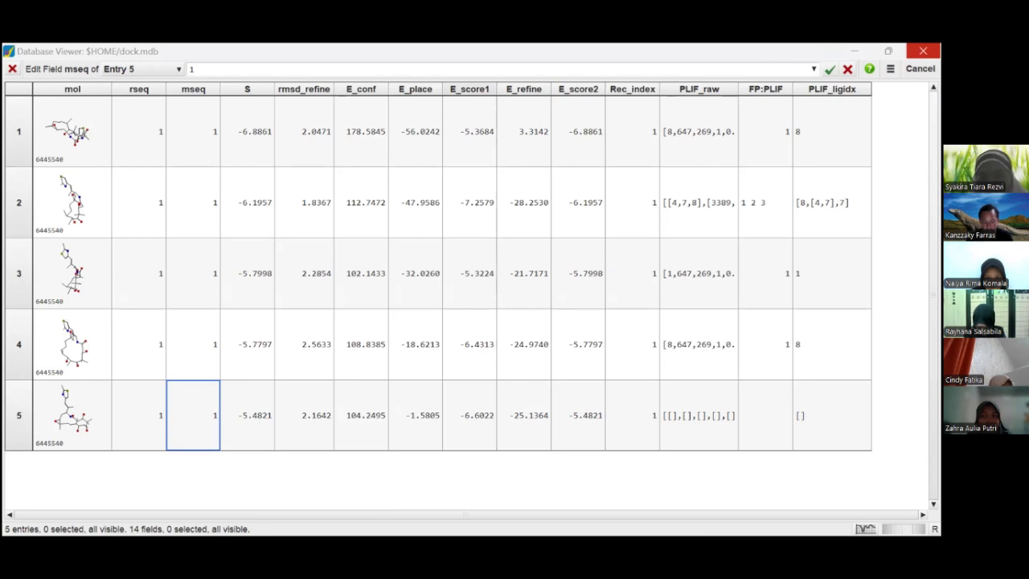
pyautogui.click(923, 50)
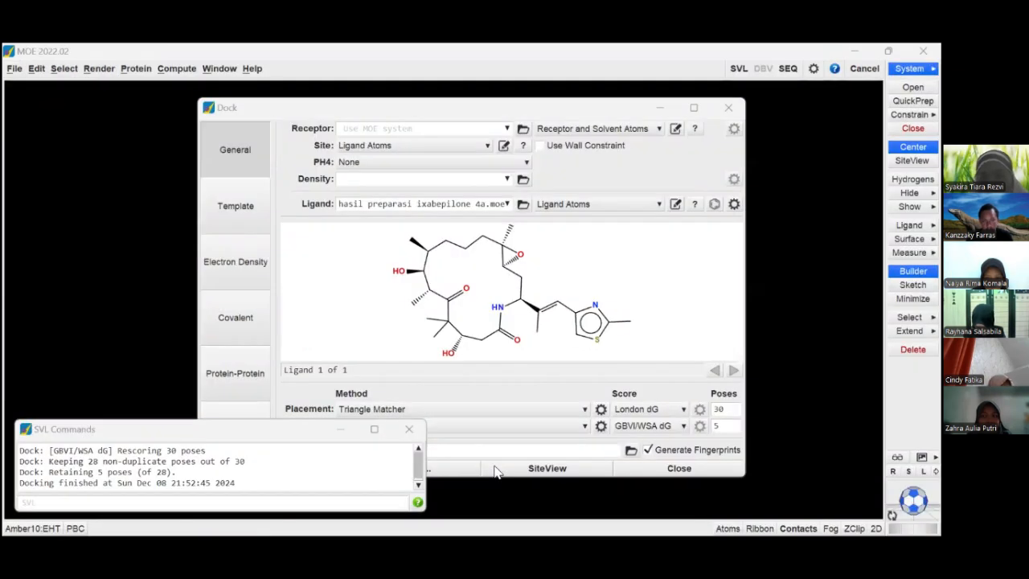
pyautogui.click(668, 111)
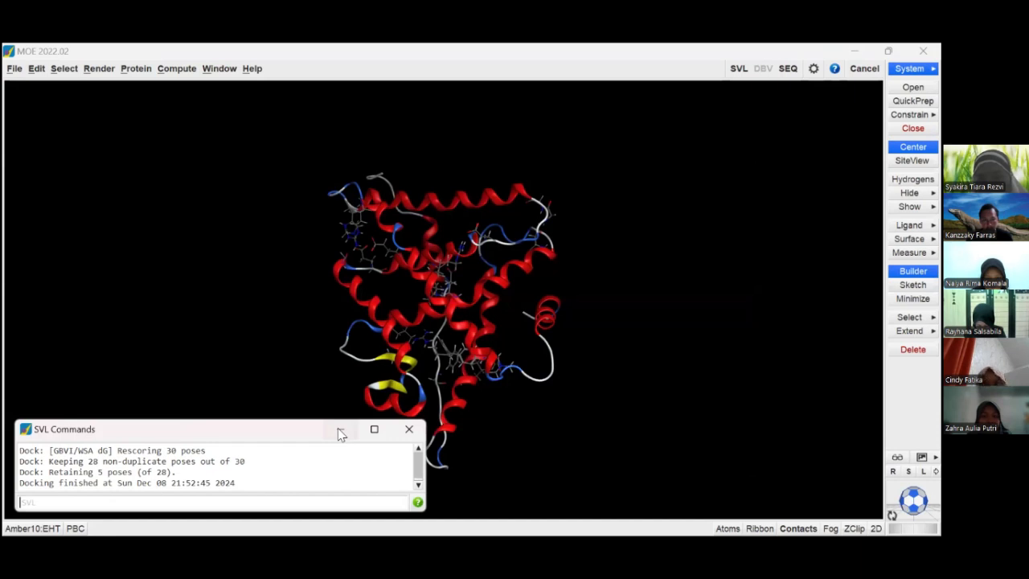
pyautogui.click(340, 431)
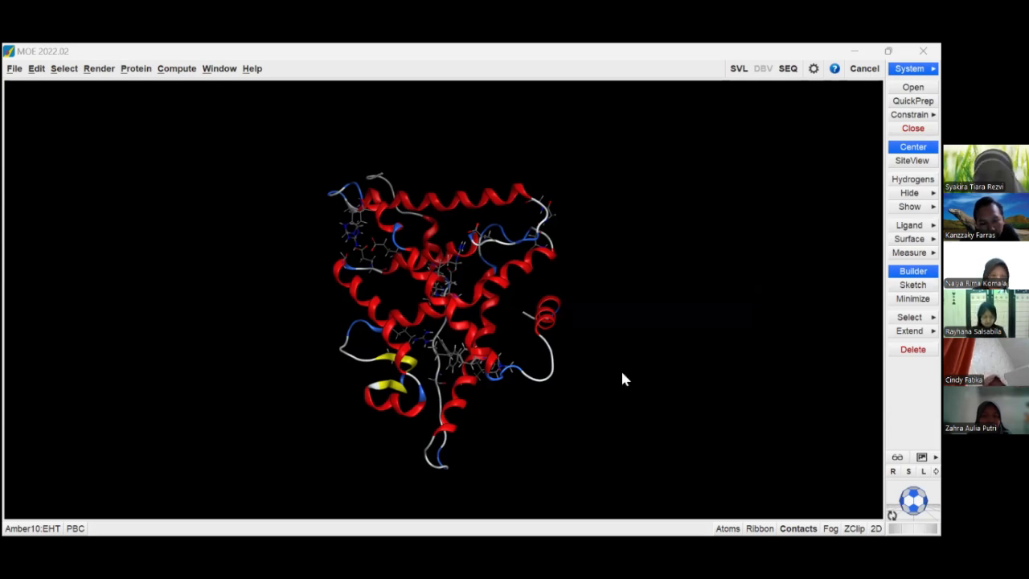
# - Generate the Ligand Interactions diagram for the loaded receptor and its bound ligand, and maximize its window
pyautogui.click(171, 74)
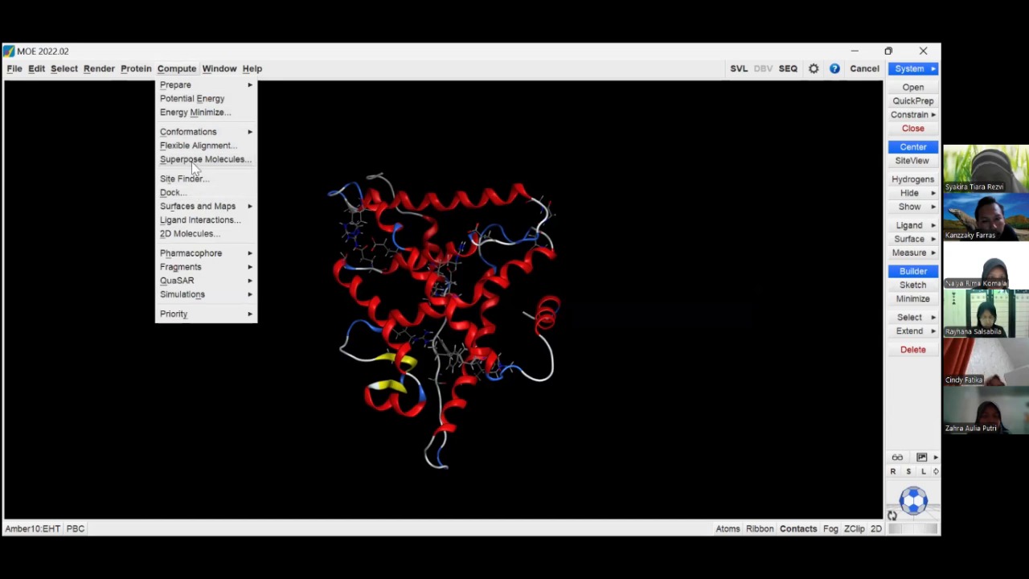
pyautogui.click(201, 220)
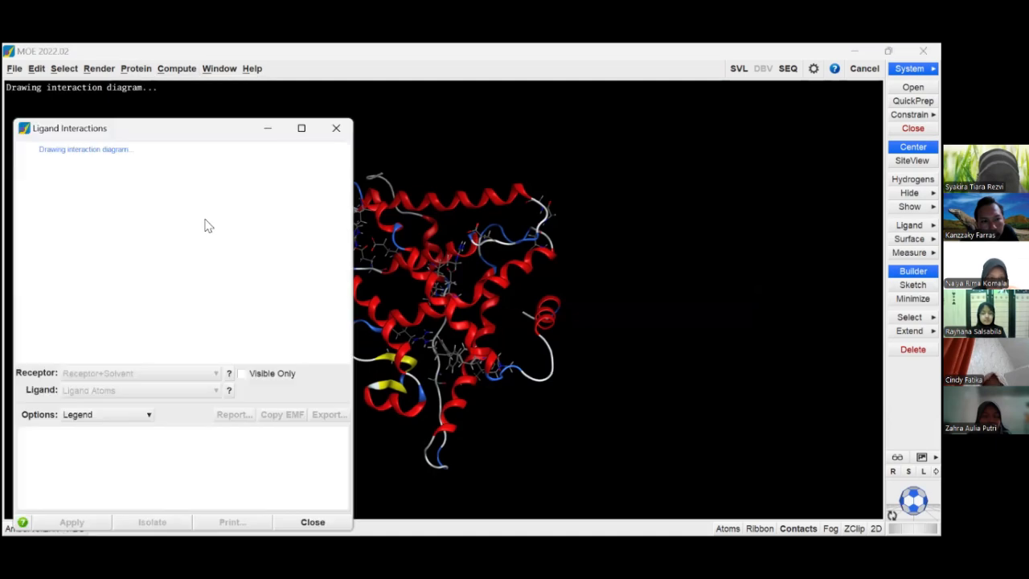
pyautogui.click(302, 130)
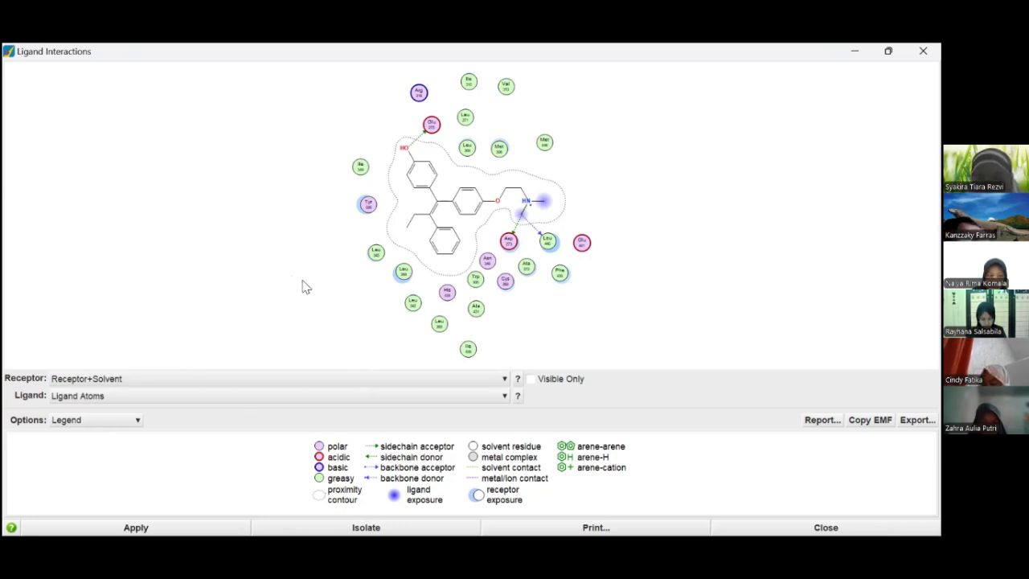
# - Turn on distance labels for the sidechain, backbone, solvent, ionic and arene contacts in the 2D Contact Style options and apply them
pyautogui.click(117, 421)
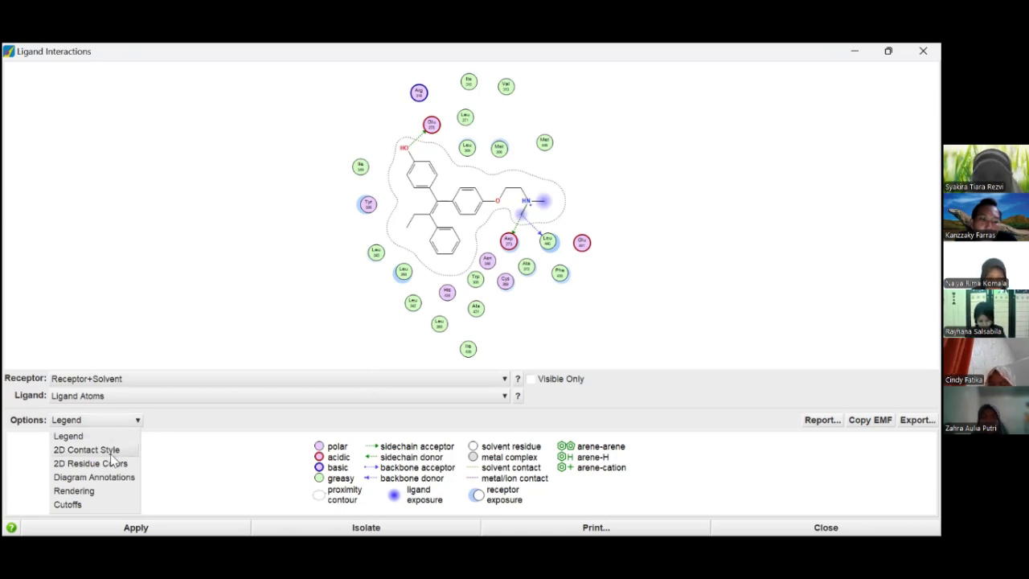
pyautogui.click(86, 450)
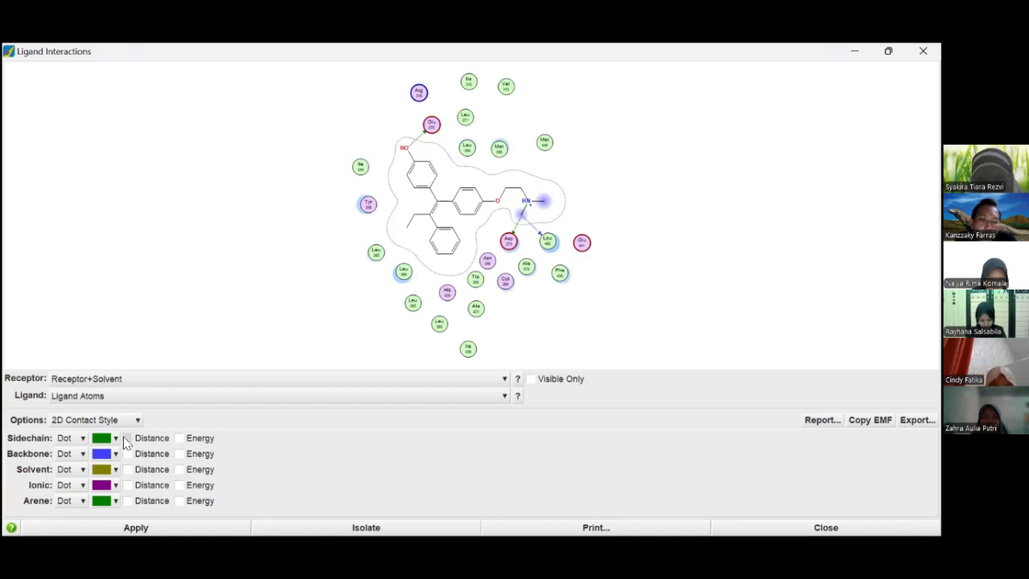
pyautogui.click(127, 438)
pyautogui.click(127, 470)
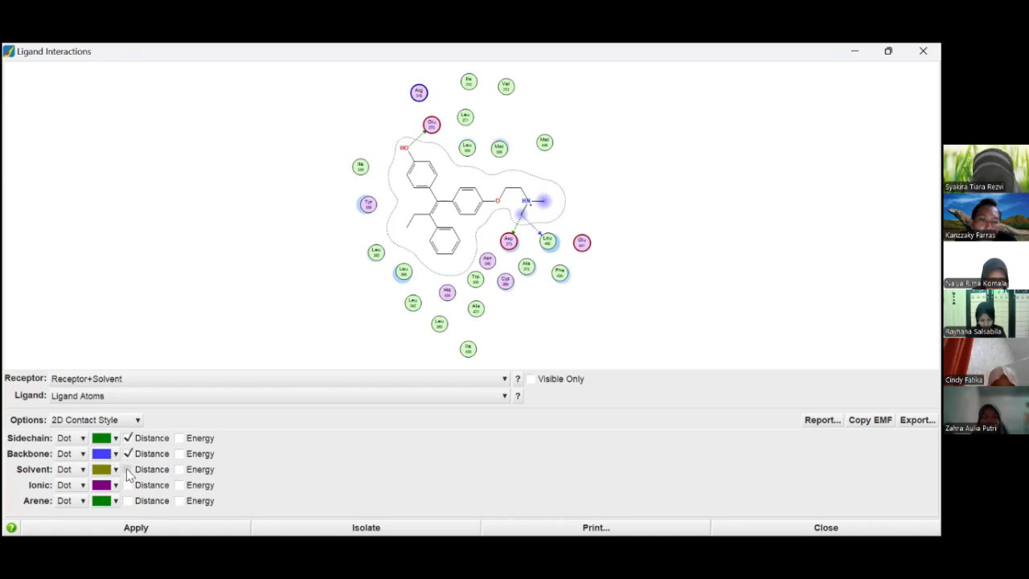
pyautogui.click(127, 485)
pyautogui.click(127, 500)
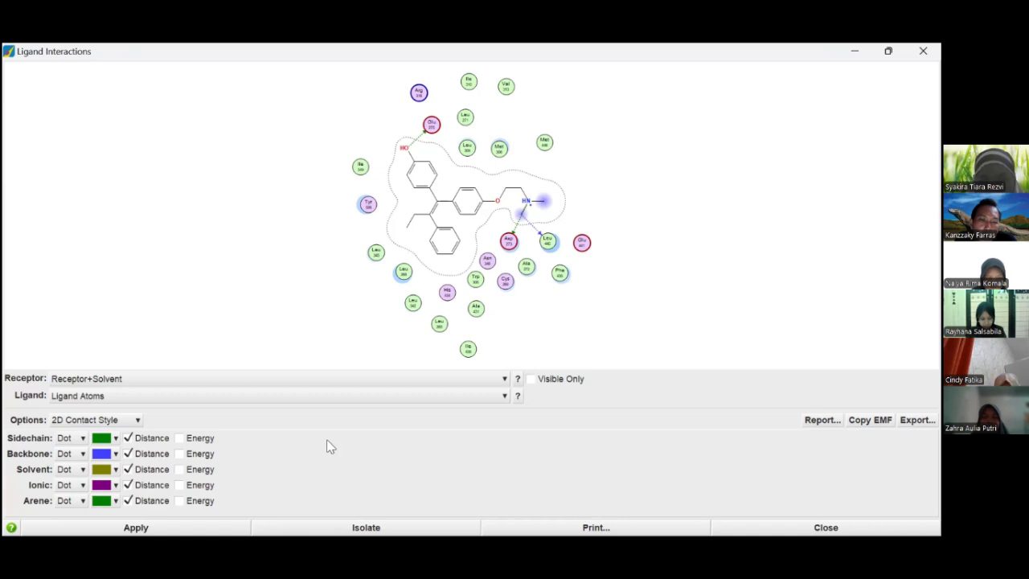
pyautogui.press('Return')
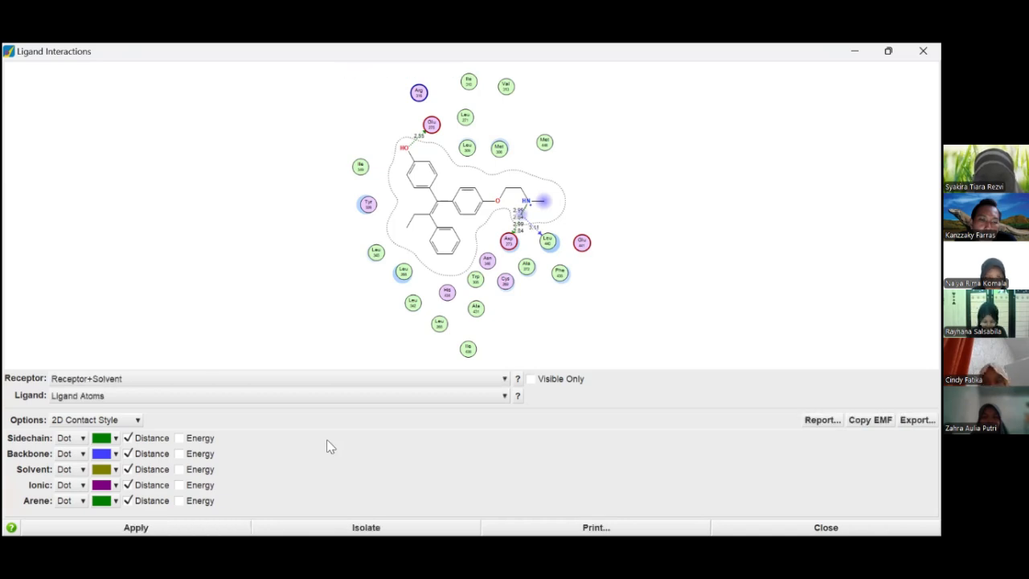